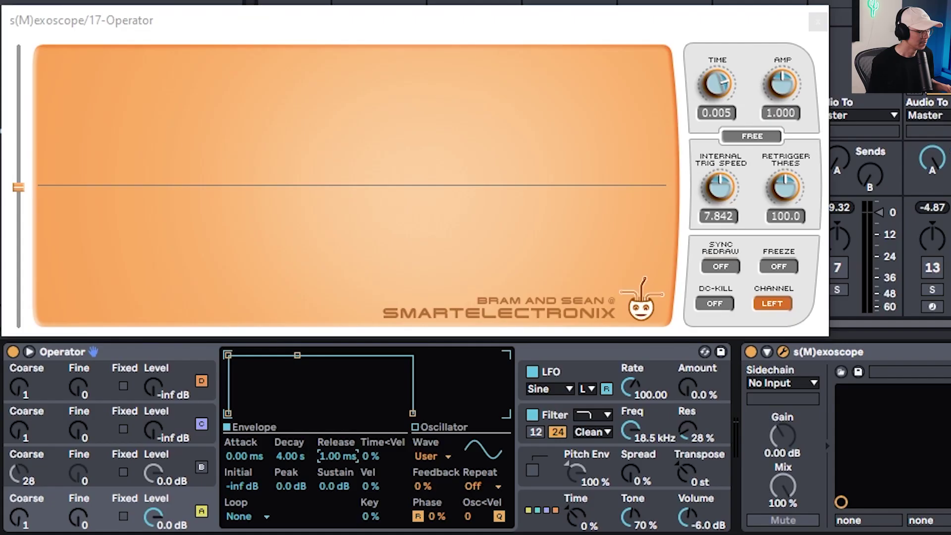
- Bring the Operator device into focus for editing
click(163, 358)
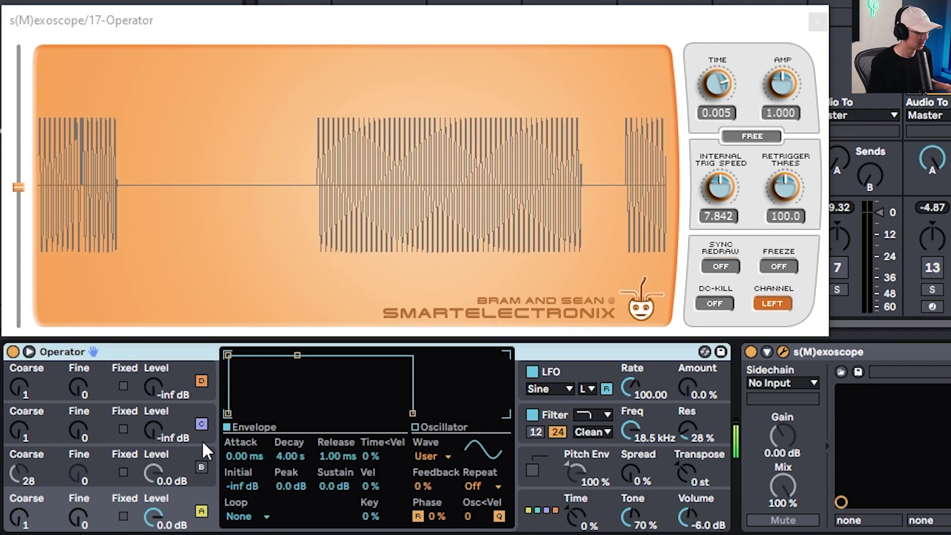
- Give Operator's envelope 5 ms attack, 50 ms release, -inf dB sustain and 4000 ms decay
click(242, 454)
text(5)
key(Return)
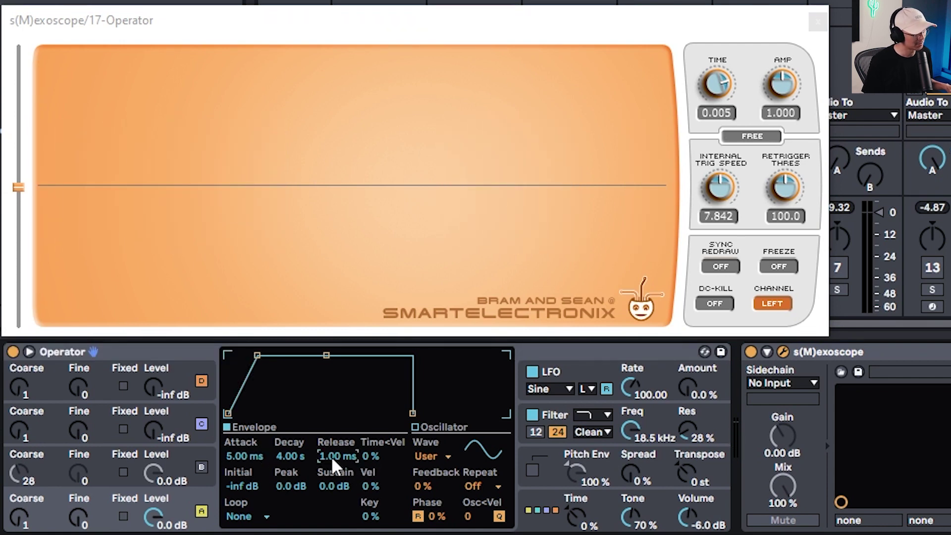
text(50)
key(Return)
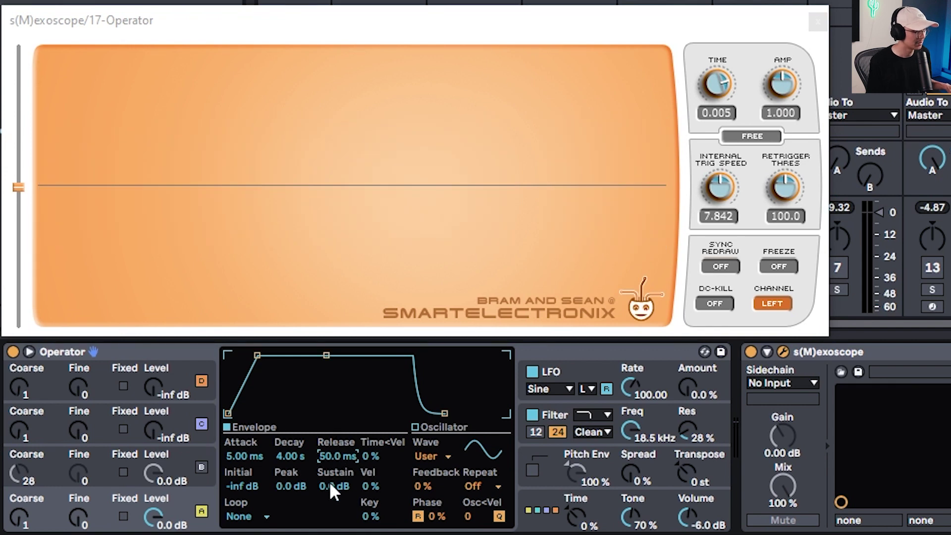
drag(330, 486, 330, 525)
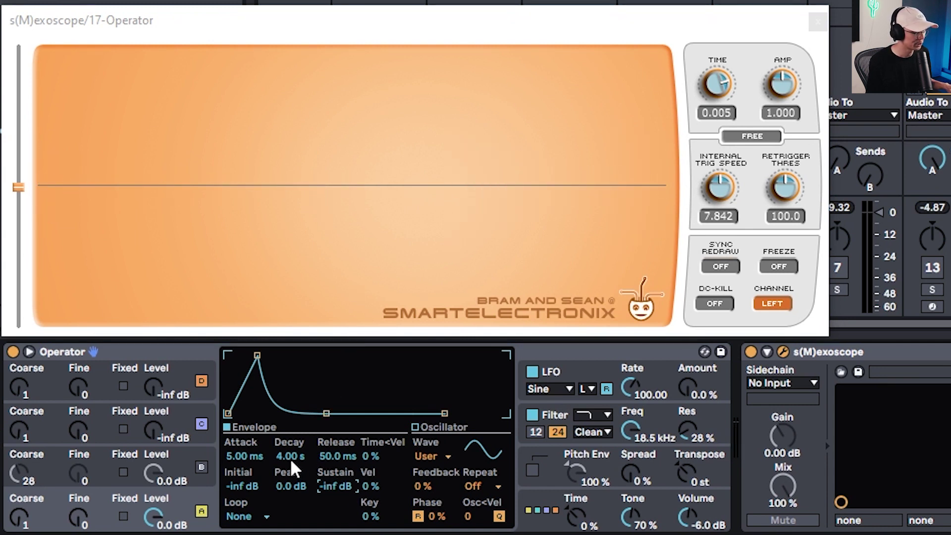
mouse_move(290, 453)
mouse_down()
mouse_move(290, 490)
mouse_move(290, 453)
mouse_up()
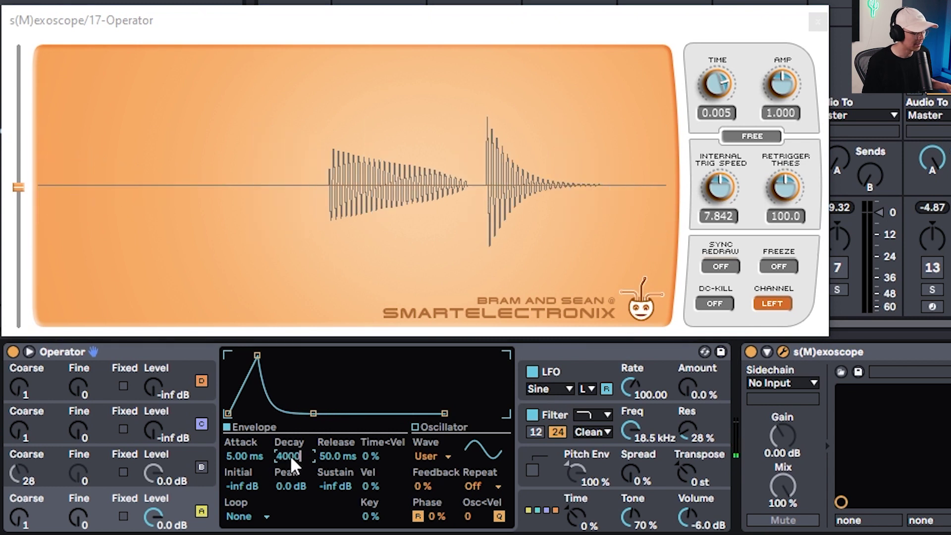
text(4000)
key(Return)
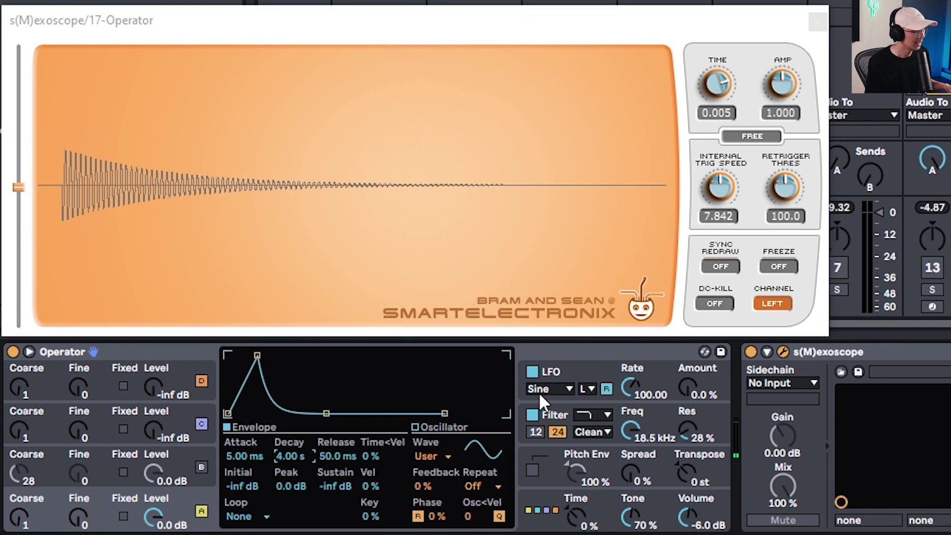
- Show and switch on Operator's pitch envelope, then roughly adjust its peak and decay
click(544, 453)
click(533, 468)
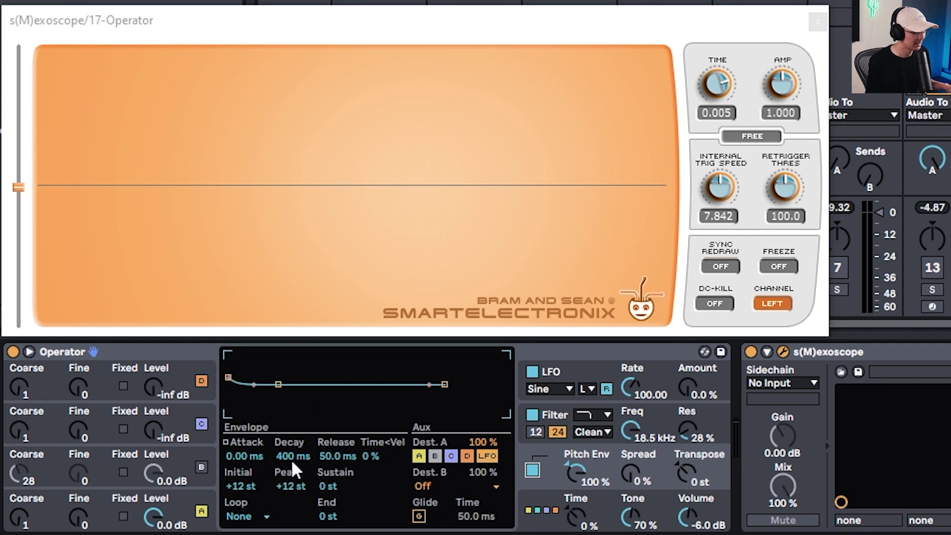
click(291, 475)
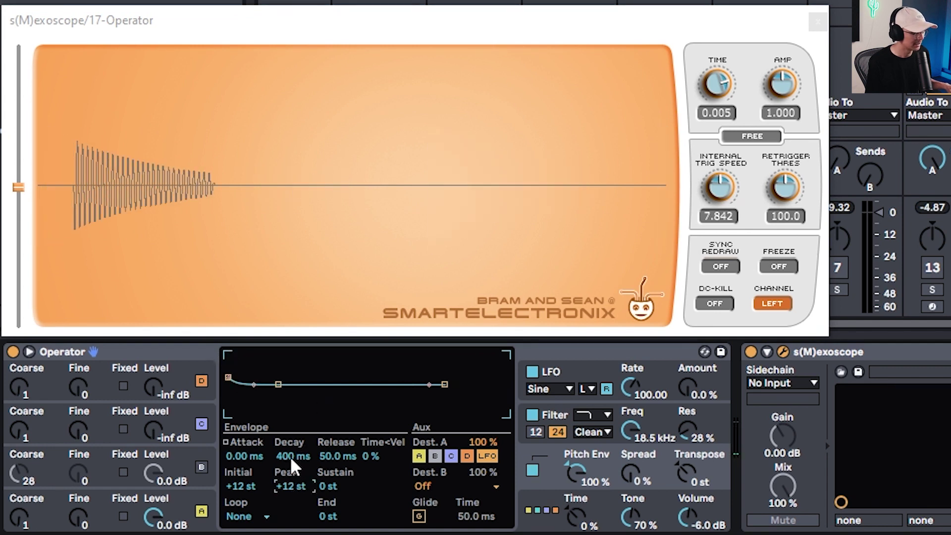
drag(290, 456, 291, 418)
drag(290, 456, 290, 477)
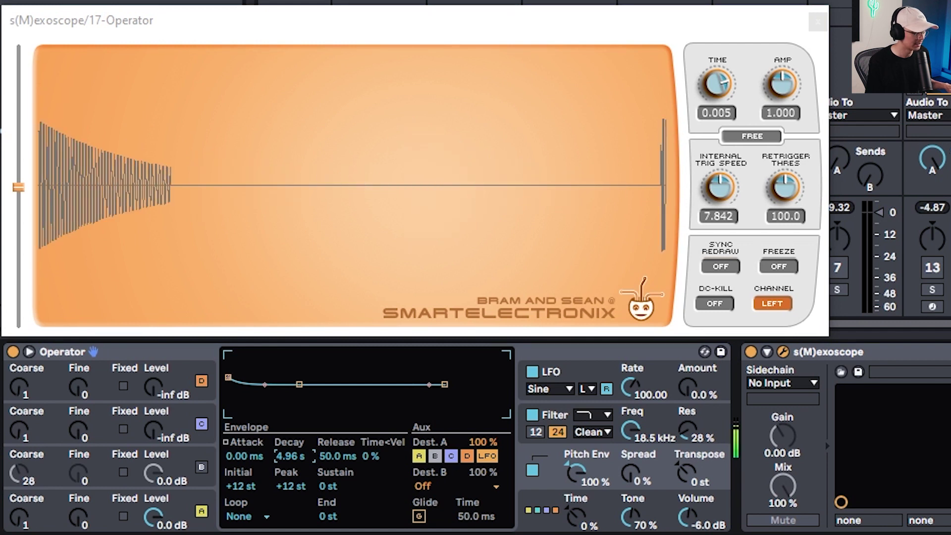
drag(290, 456, 287, 480)
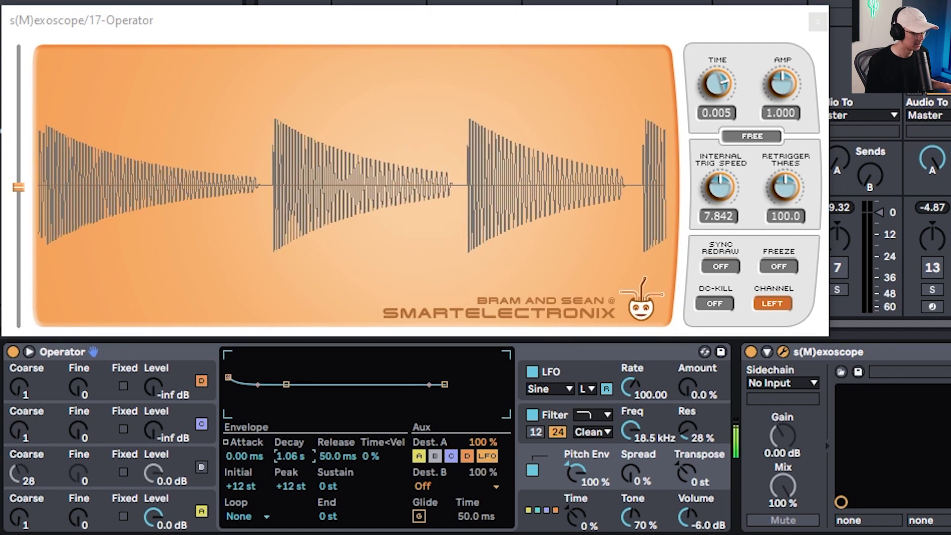
drag(288, 486, 288, 475)
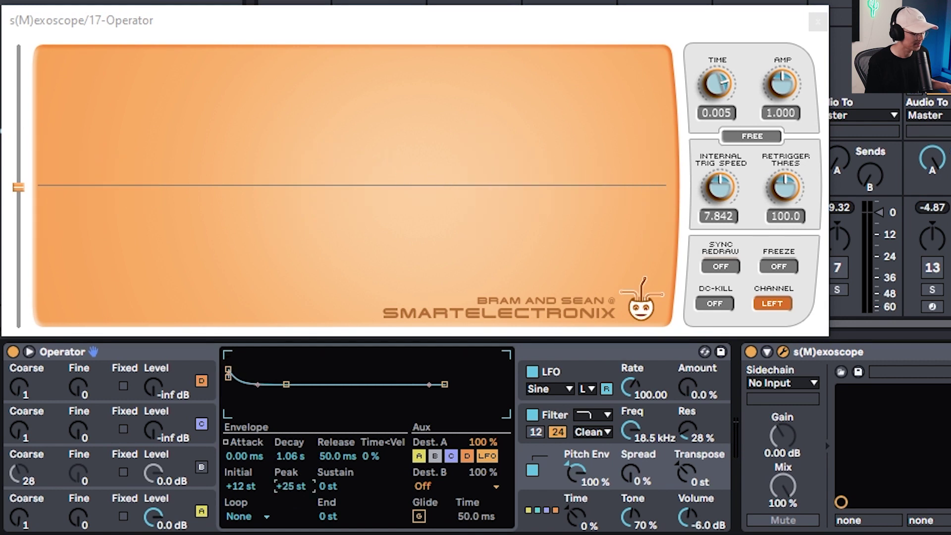
- Set the pitch envelope decay to 400 ms and its peak to +12 st
click(290, 455)
mouse_move(289, 455)
mouse_down()
mouse_move(290, 463)
mouse_move(289, 436)
mouse_move(289, 463)
mouse_up()
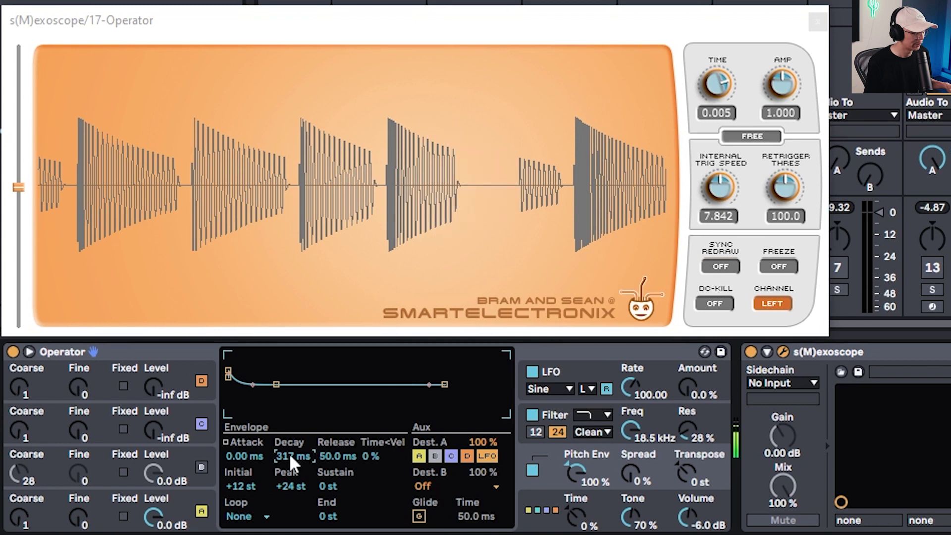
text(400)
key(Return)
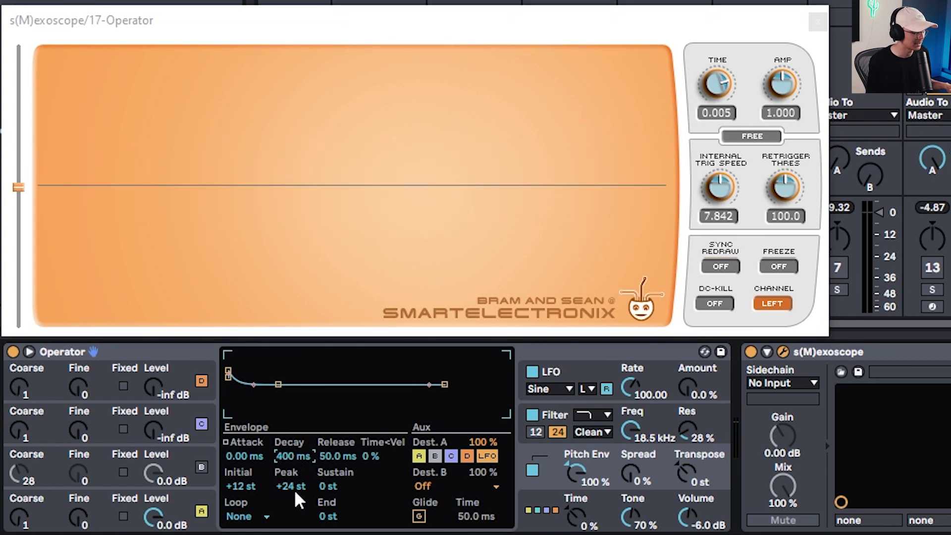
text(12)
key(Return)
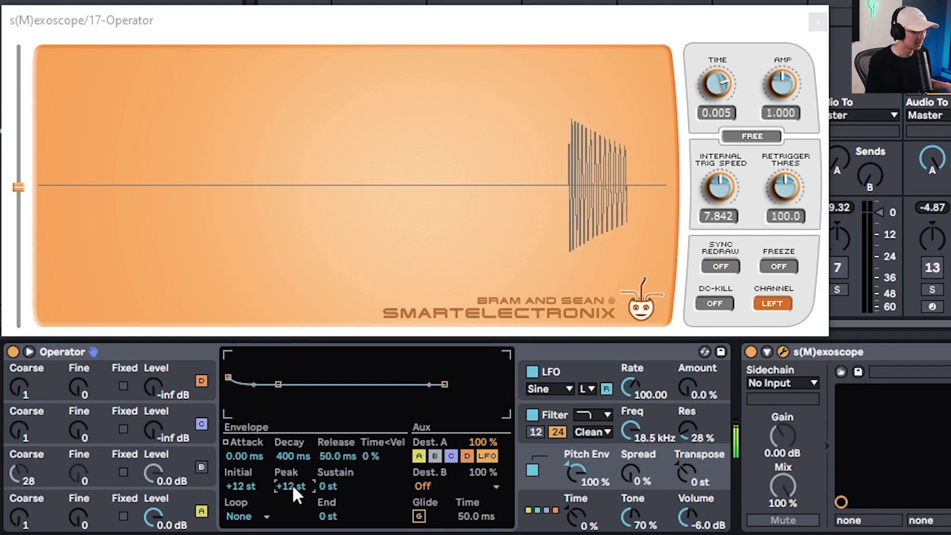
click(531, 471)
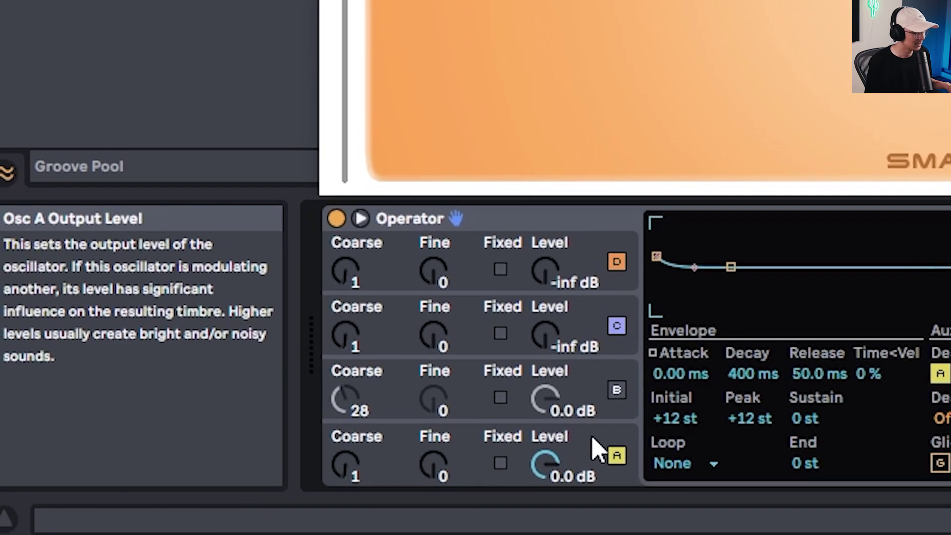
click(594, 438)
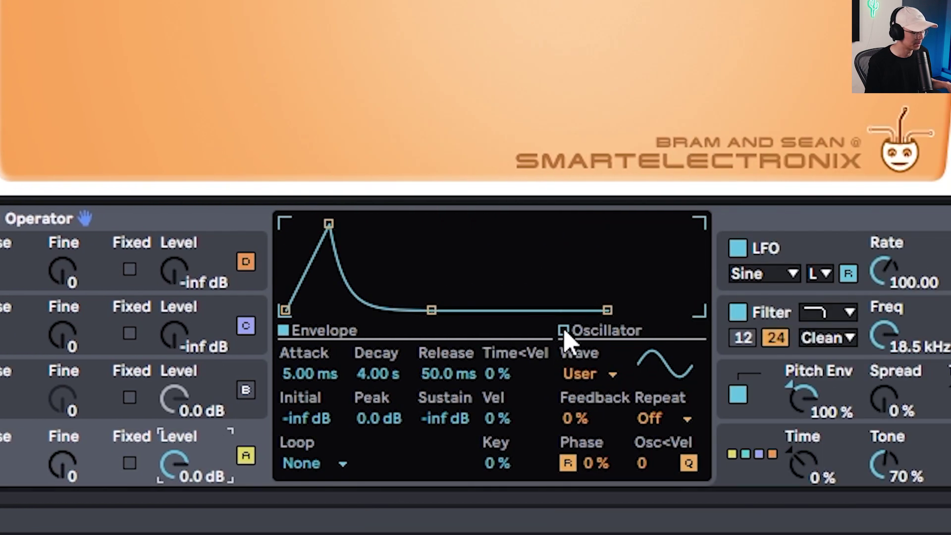
- Draw oscillator A's partials: full fundamental, second harmonic about two-thirds, higher ones at zero
click(564, 331)
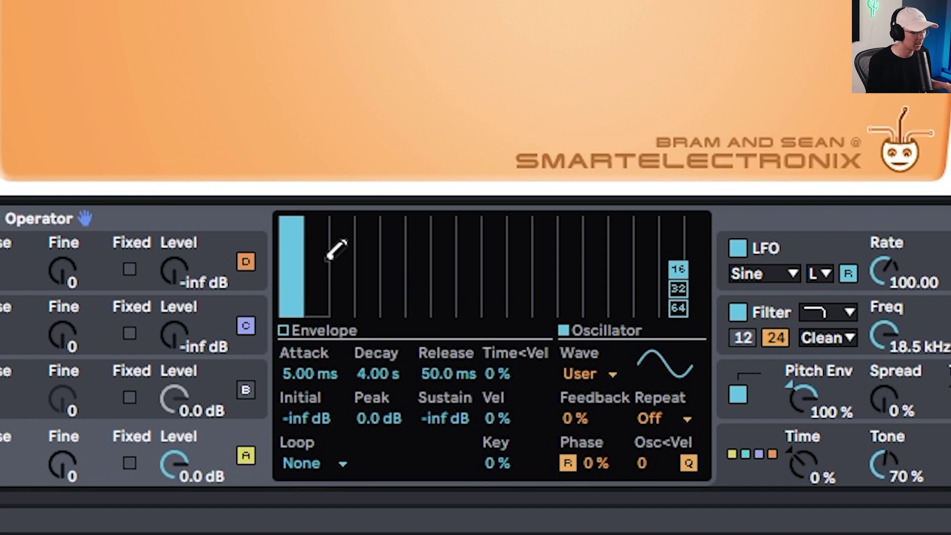
drag(328, 258, 326, 234)
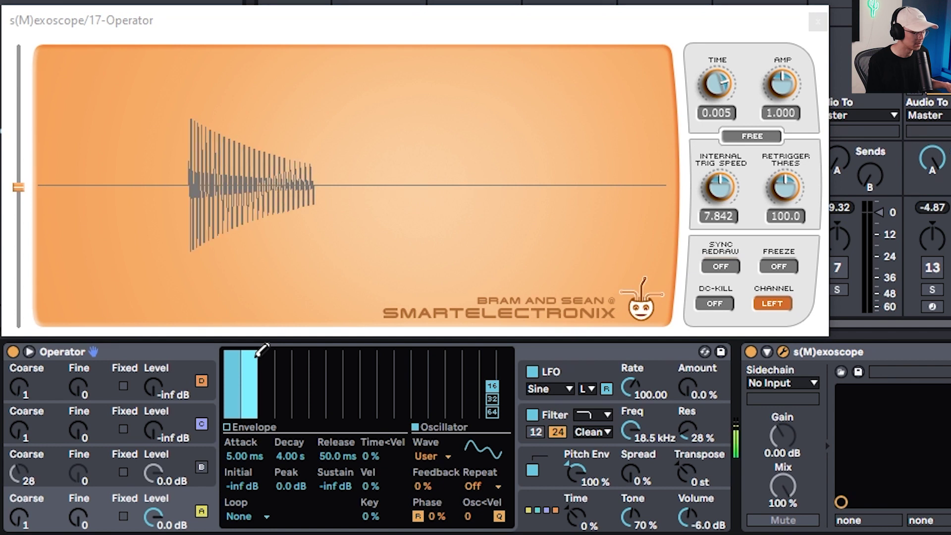
drag(261, 351, 260, 418)
drag(268, 372, 270, 352)
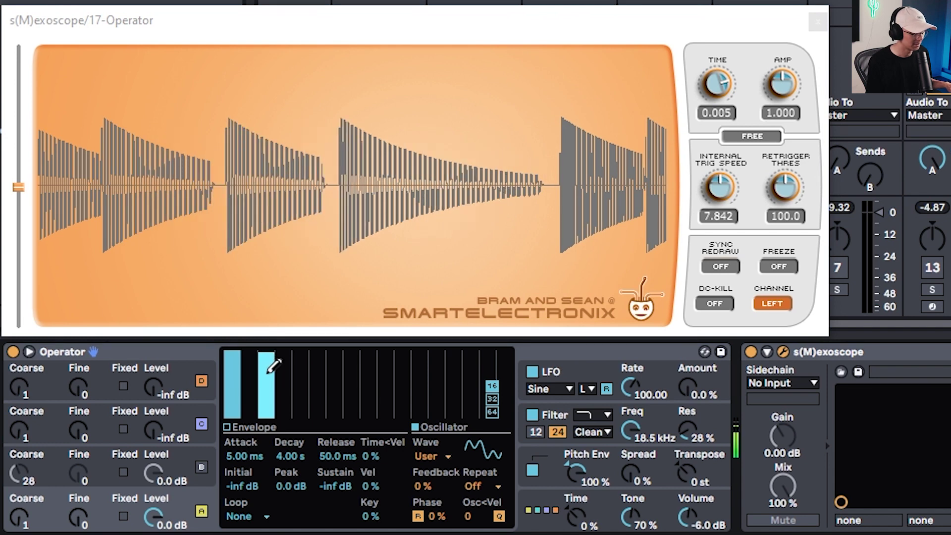
mouse_move(277, 366)
mouse_down()
mouse_move(273, 384)
mouse_move(275, 352)
mouse_move(271, 415)
mouse_move(290, 351)
mouse_up()
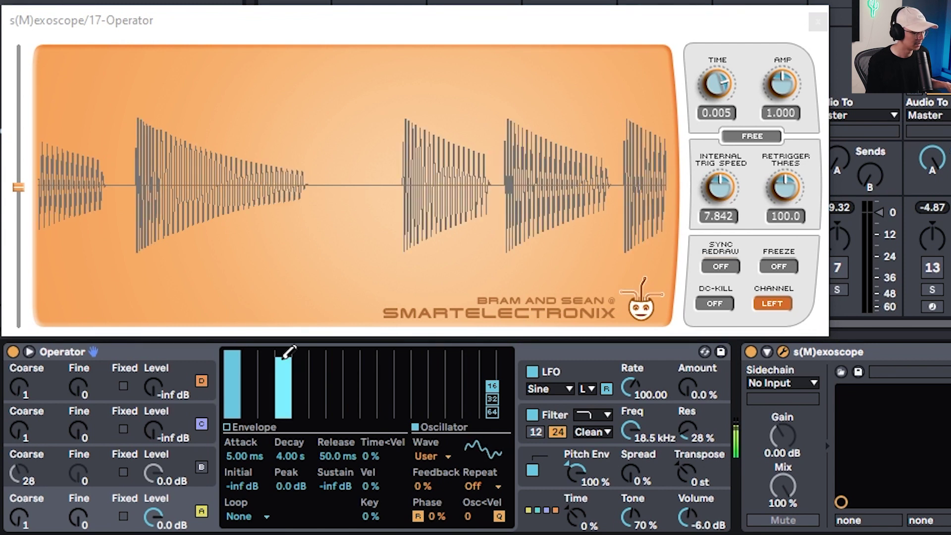
mouse_move(286, 348)
mouse_down()
mouse_move(285, 436)
mouse_move(288, 395)
mouse_move(309, 354)
mouse_up()
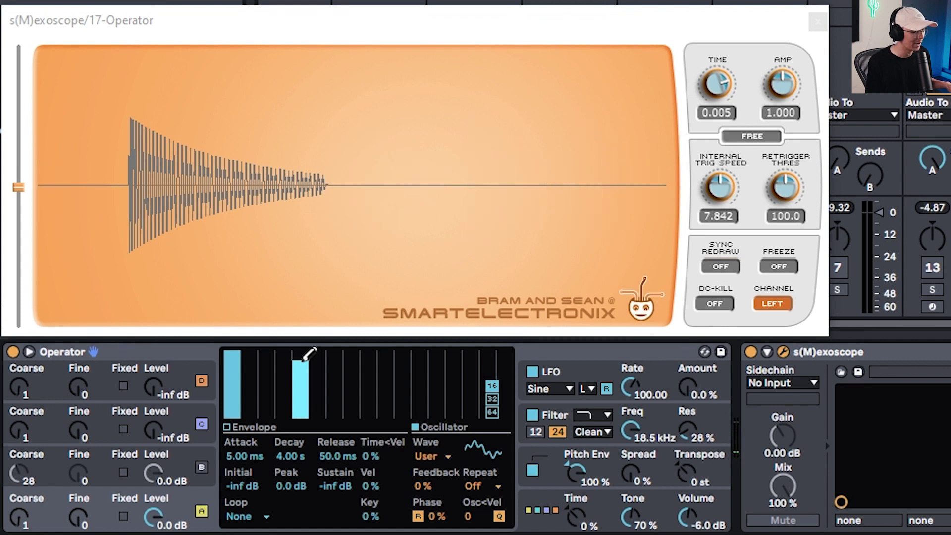
mouse_move(310, 354)
mouse_down()
mouse_move(305, 441)
mouse_move(246, 394)
mouse_move(253, 349)
mouse_move(257, 415)
mouse_up()
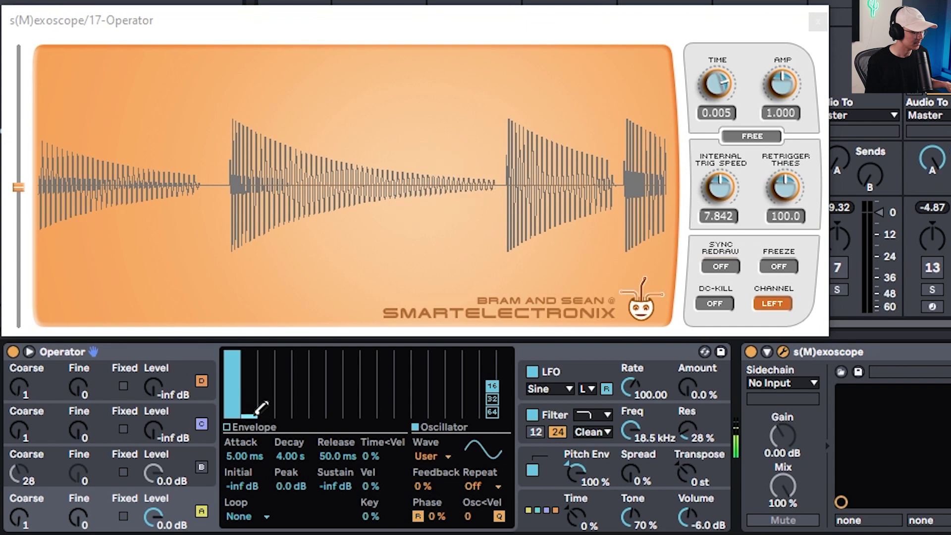
click(253, 367)
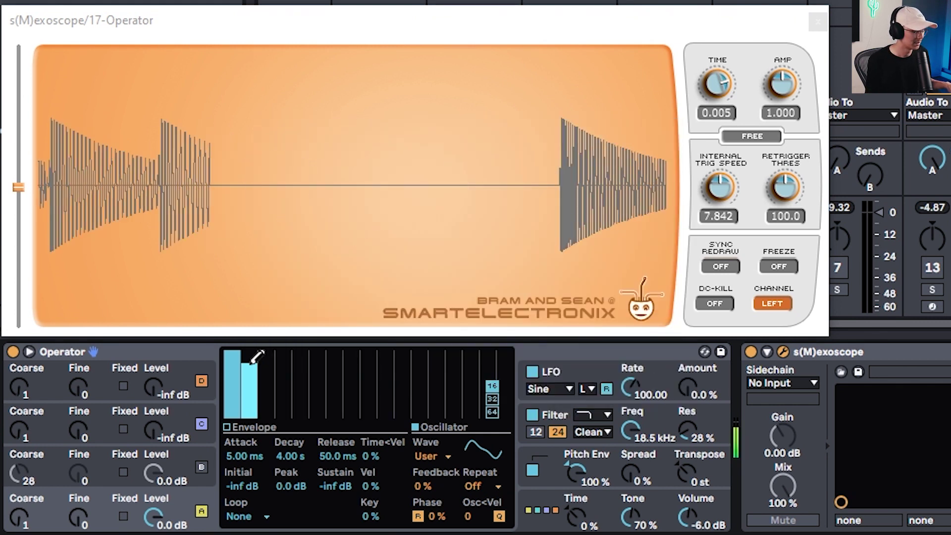
drag(257, 356, 266, 370)
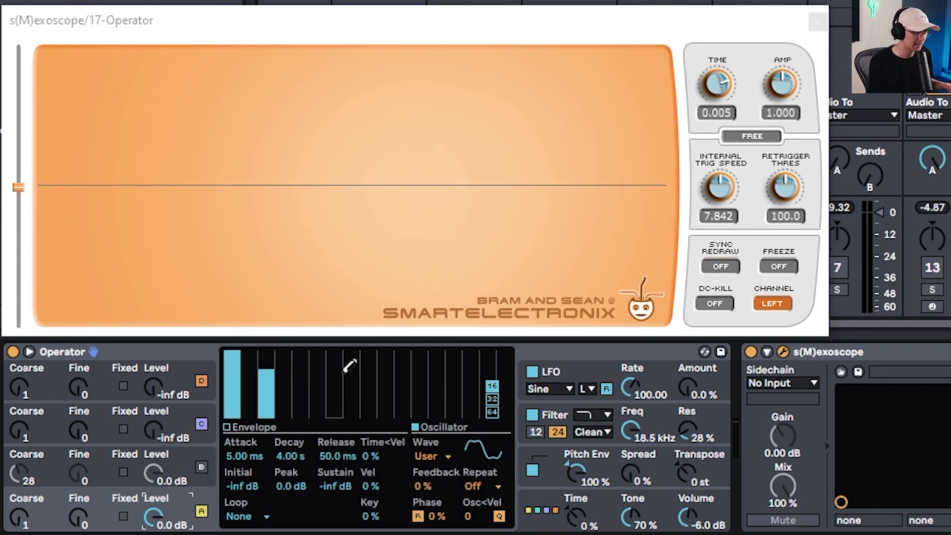
- Set the LFO amount to 50% and add OSC Volume A as its second destination
click(580, 372)
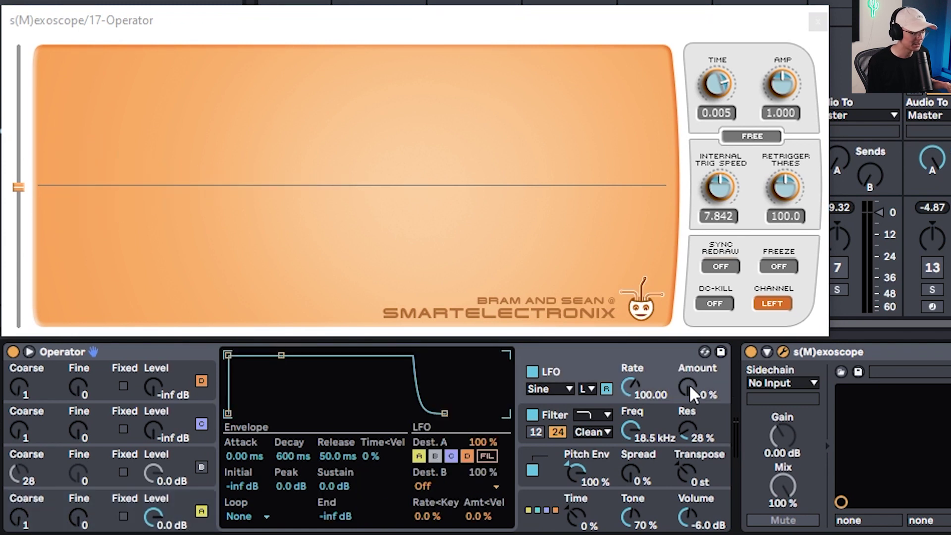
mouse_move(688, 384)
mouse_down()
mouse_move(688, 352)
mouse_move(688, 384)
mouse_up()
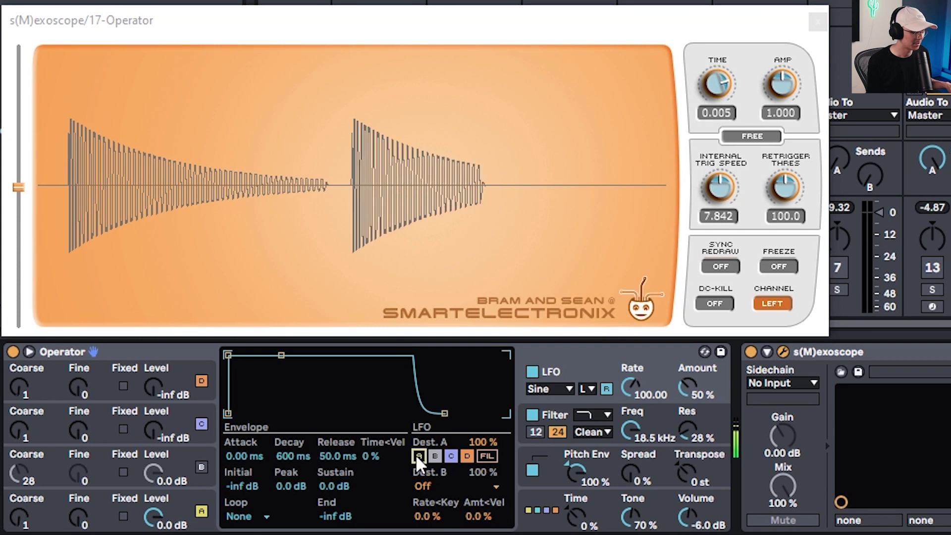
click(494, 486)
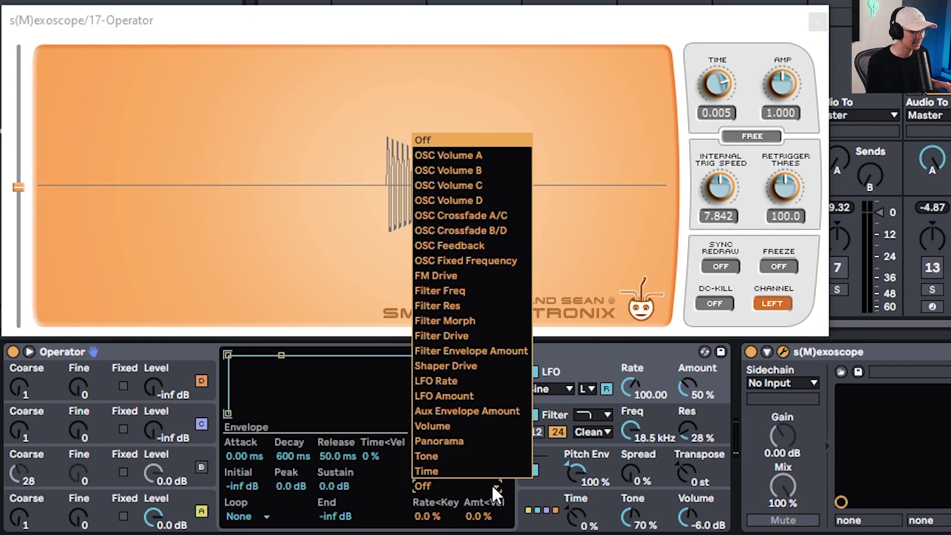
click(486, 160)
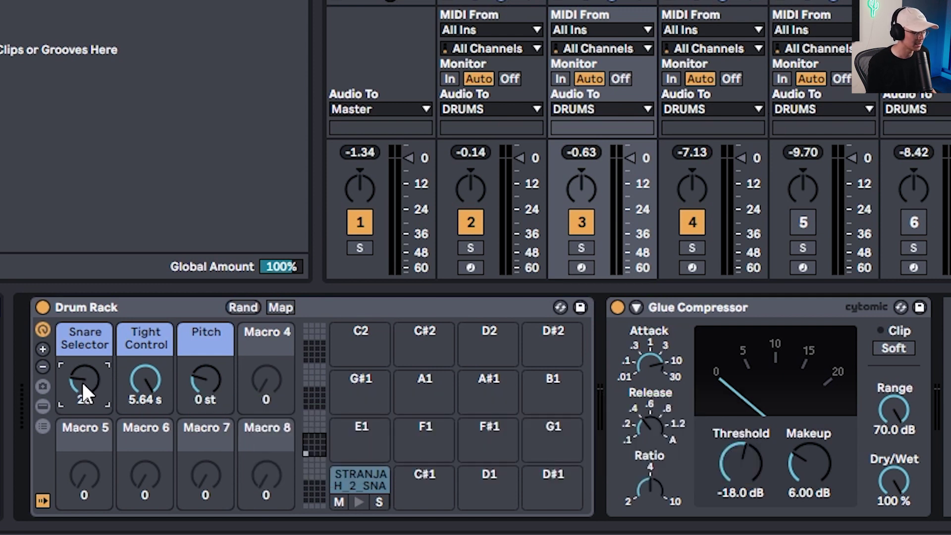
- Change the Drum Rack snare, raise Pitch about 5 st and shorten Tight Control to ~243 ms
drag(81, 381, 85, 360)
key(space)
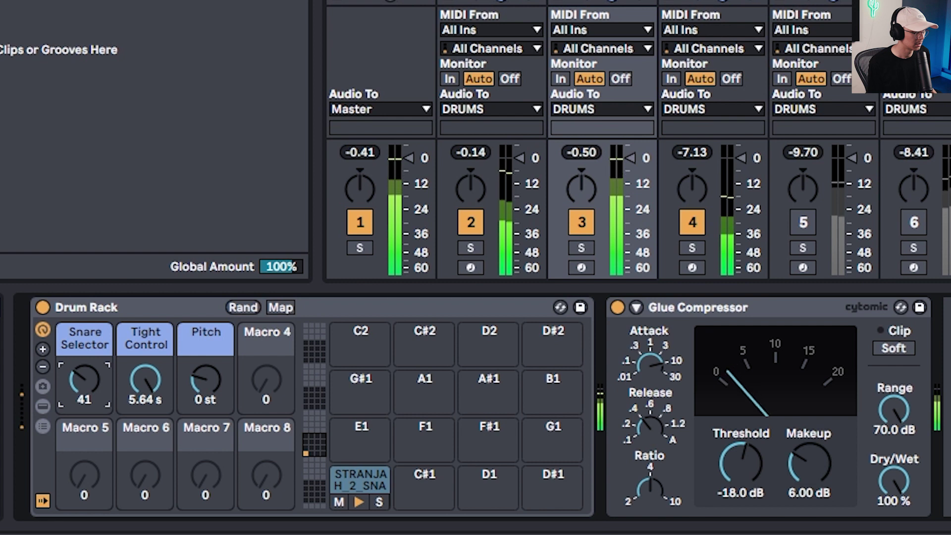
click(205, 373)
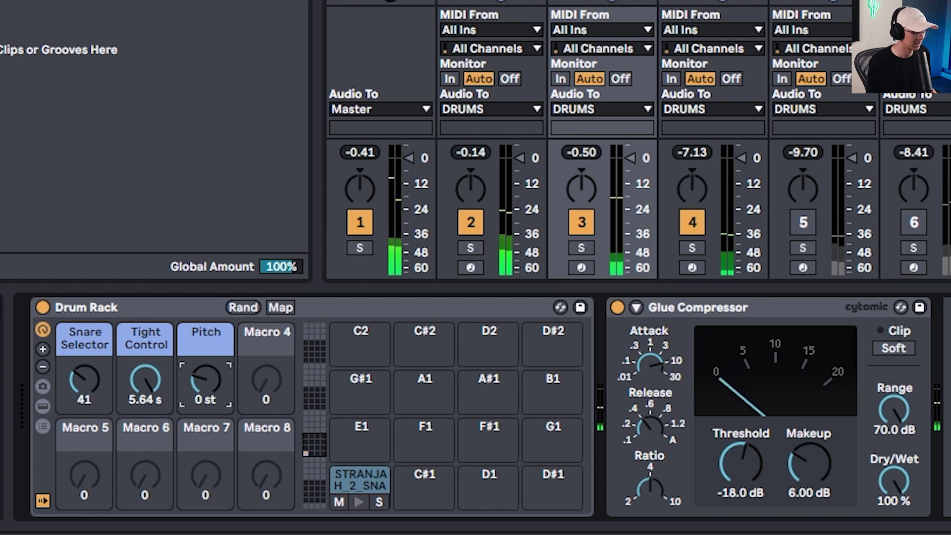
drag(204, 374, 204, 366)
mouse_move(152, 382)
mouse_down()
mouse_move(152, 405)
mouse_move(147, 377)
mouse_up()
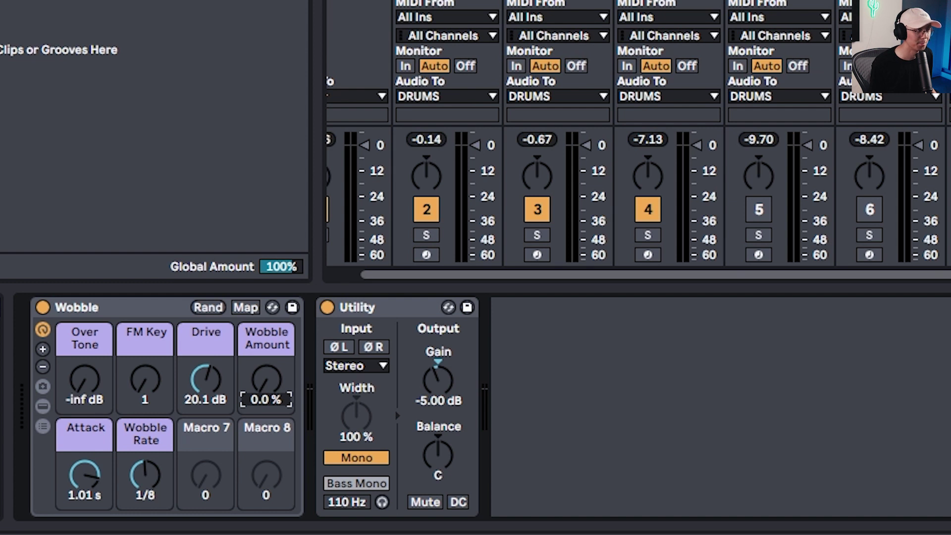
- Raise Wobble's Over Tone to -28 dB and Wobble Amount to 41%
key(space)
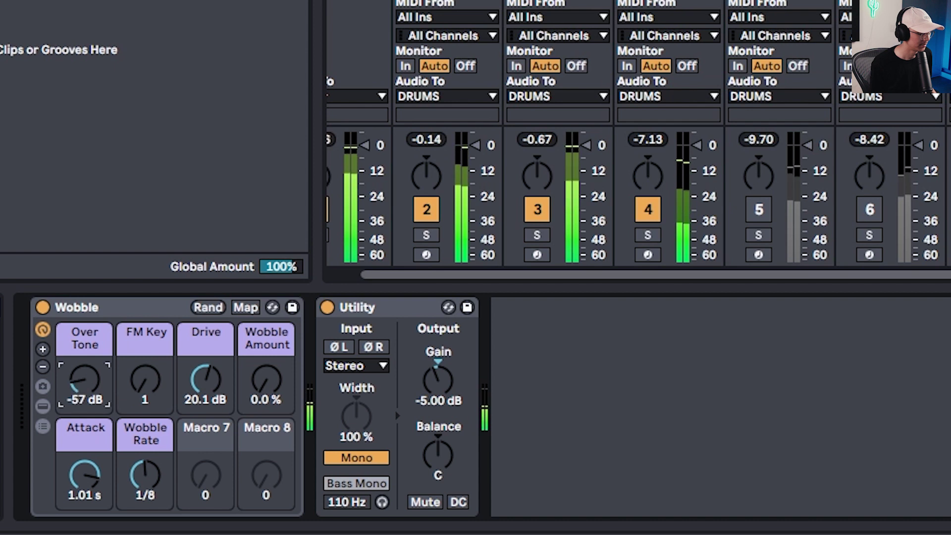
drag(84, 378, 85, 369)
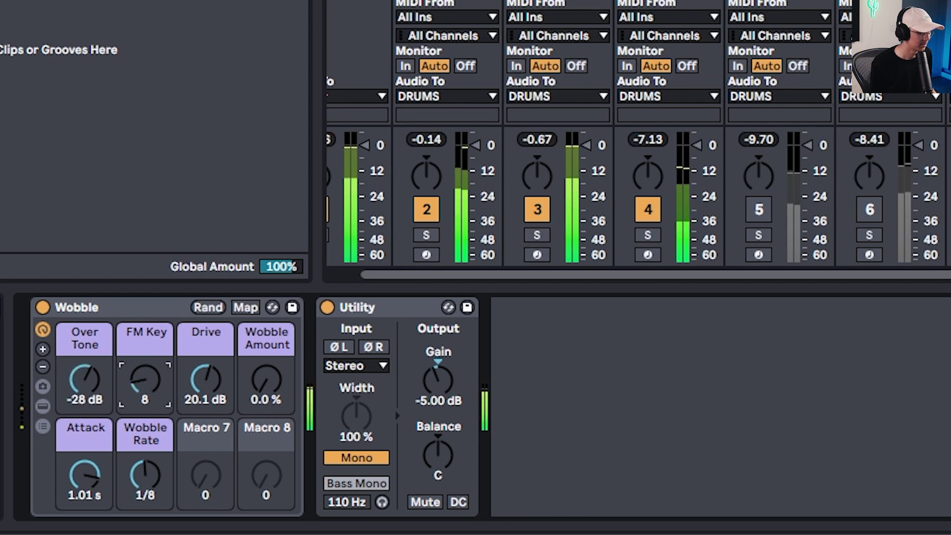
drag(266, 391, 266, 371)
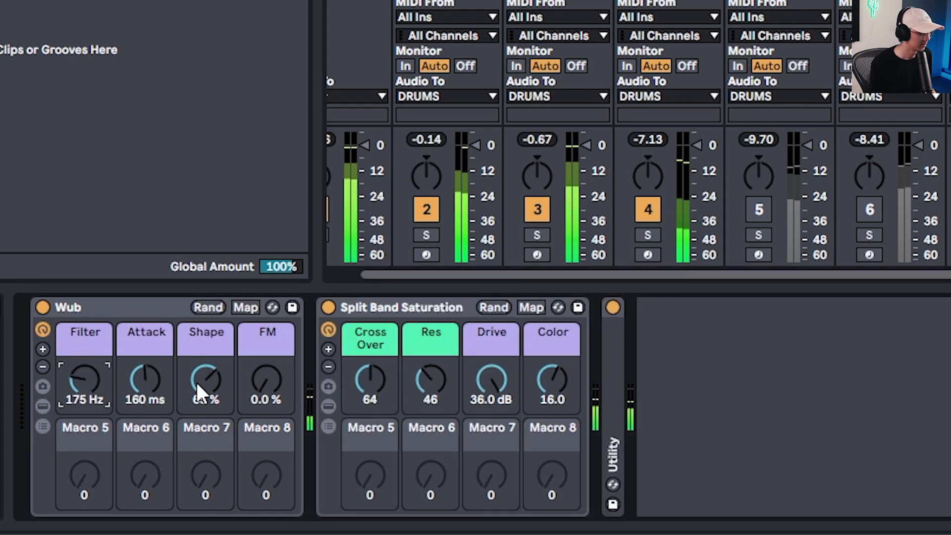
- Set Wub to Shape 5.5%, Attack 115 ms, Filter 137 Hz; saturation Drive 23.8 dB, Color 8.79
drag(206, 380, 205, 386)
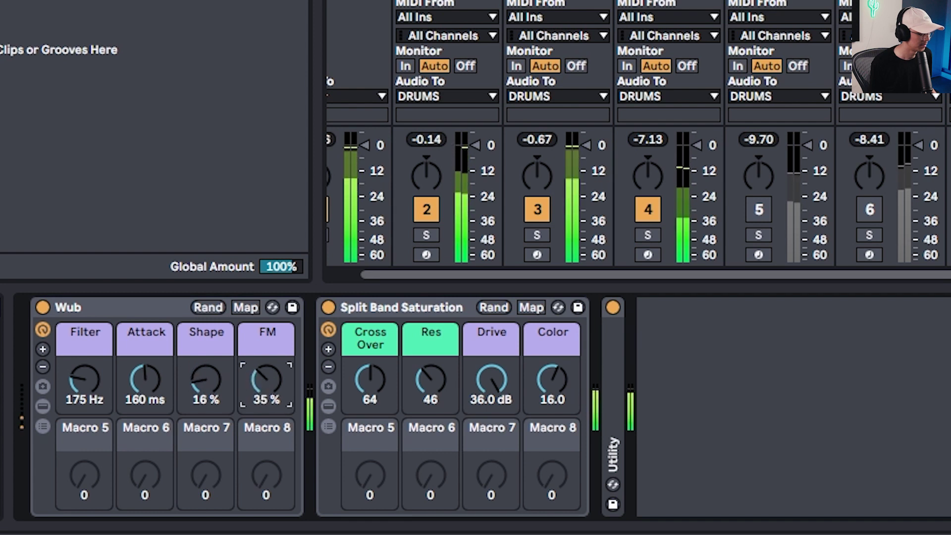
drag(259, 379, 260, 369)
drag(137, 394, 138, 381)
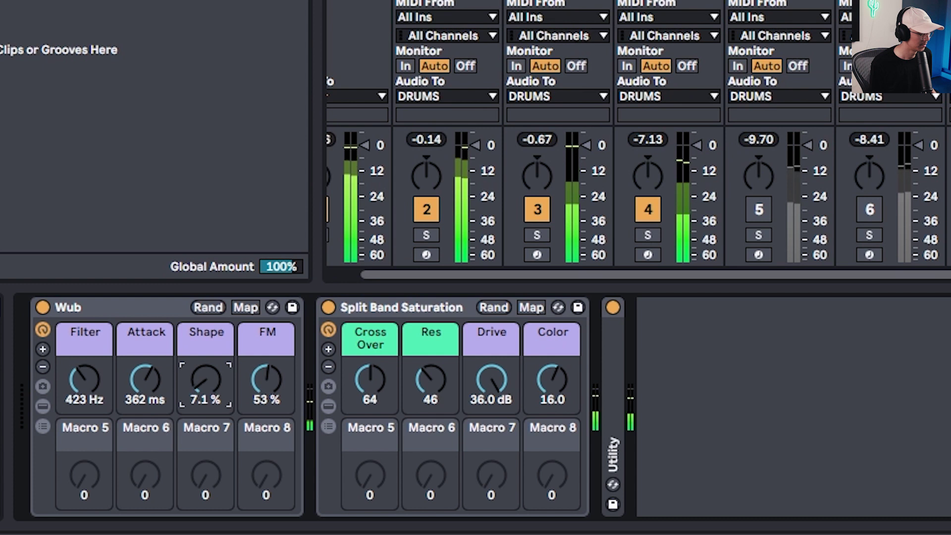
drag(206, 380, 205, 383)
drag(266, 379, 266, 382)
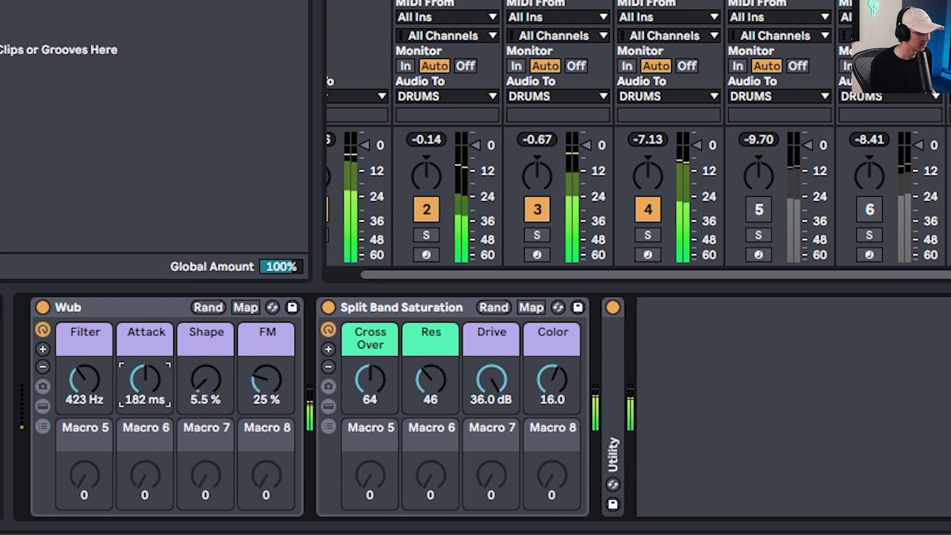
drag(145, 379, 145, 387)
drag(84, 378, 84, 387)
drag(490, 379, 491, 385)
drag(551, 379, 551, 385)
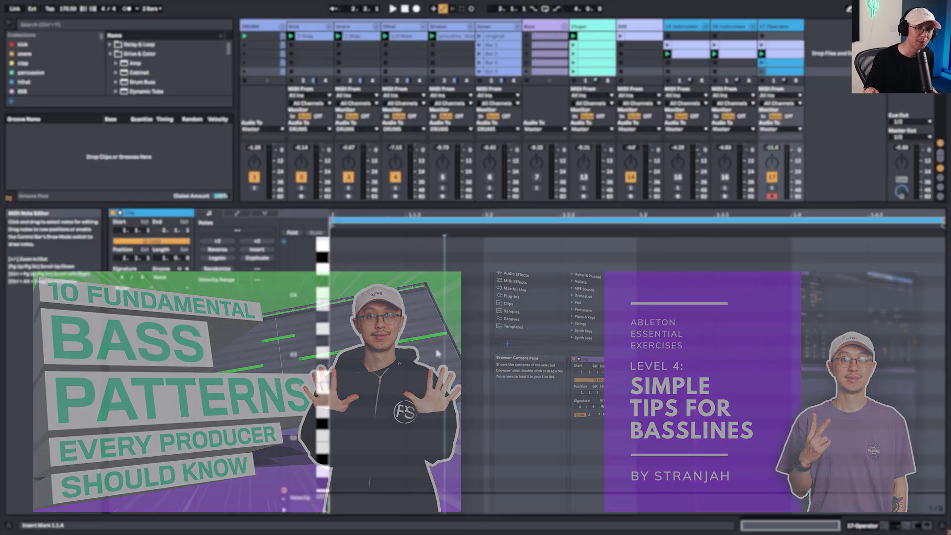
- Scroll the note editor to bring the bass clip's grid into view
scroll(436, 349, down, 8)
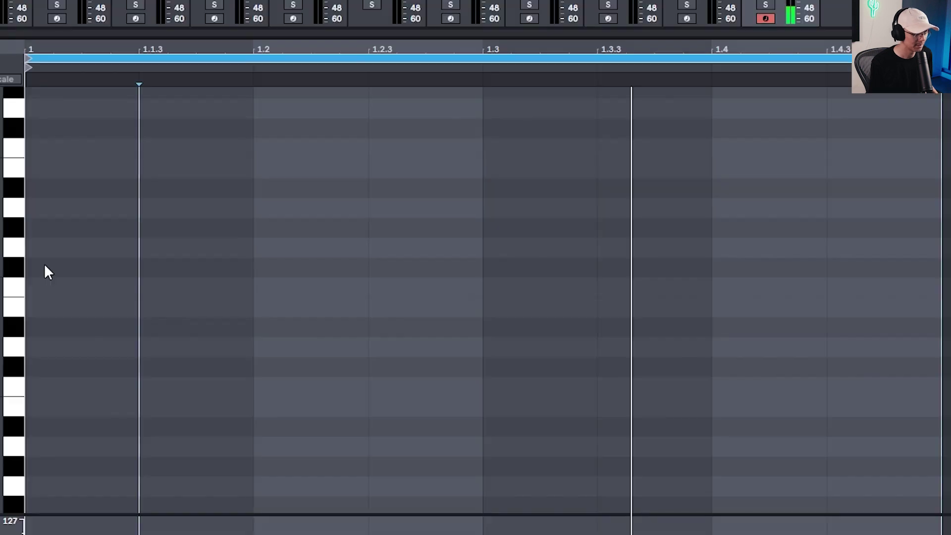
double_click(51, 287)
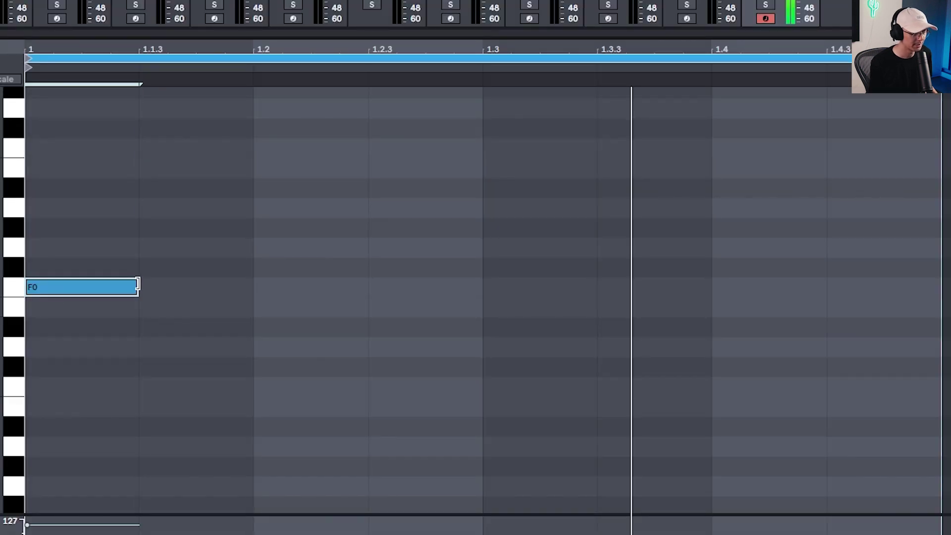
drag(139, 287, 362, 294)
key(d)
key(d)
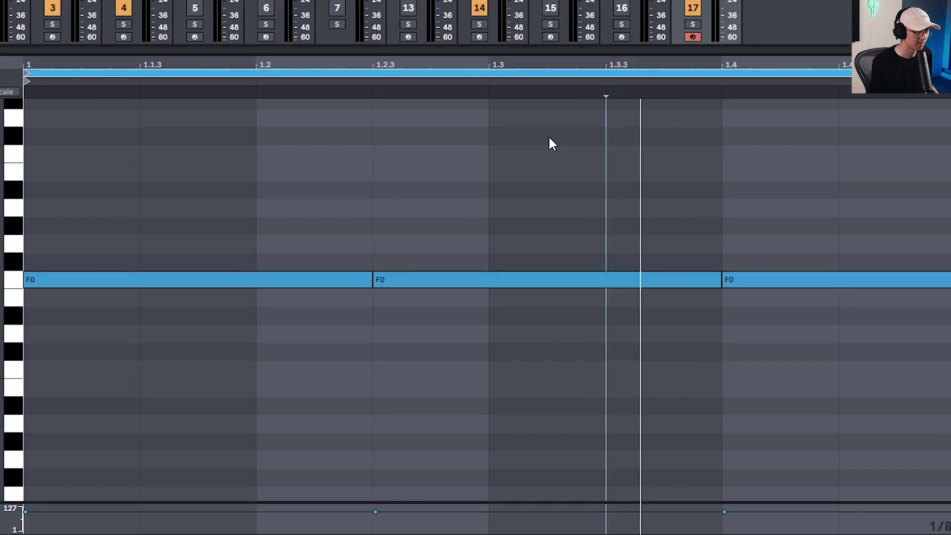
key(space)
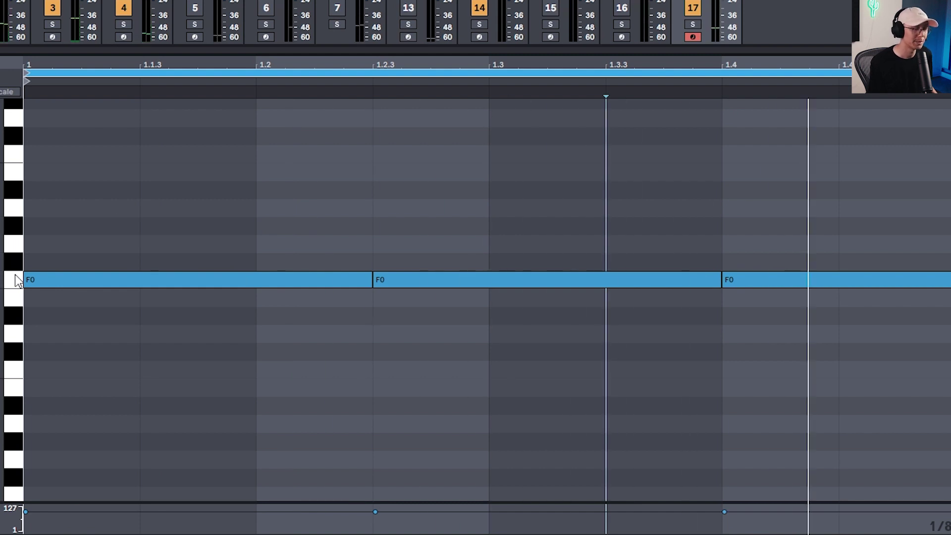
scroll(15, 281, up, 2)
key(space)
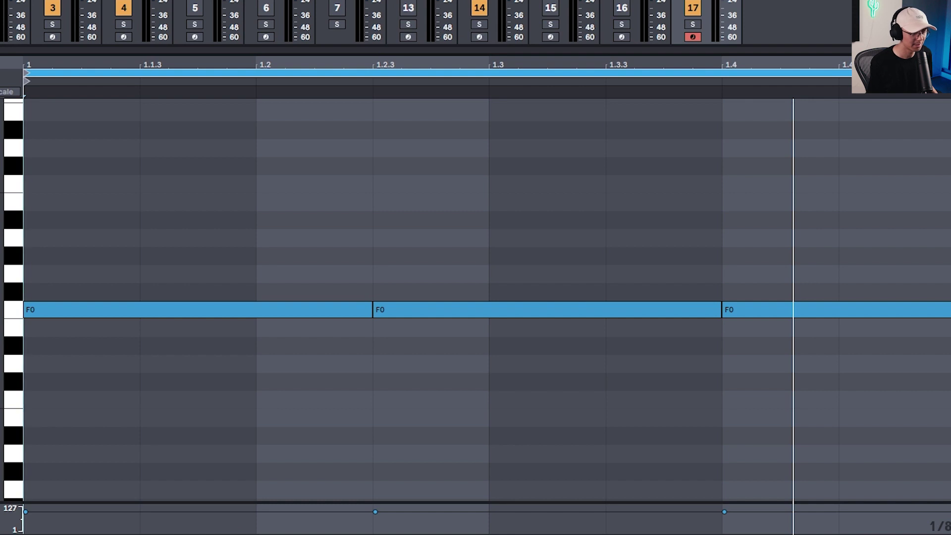
key(minus)
click(665, 185)
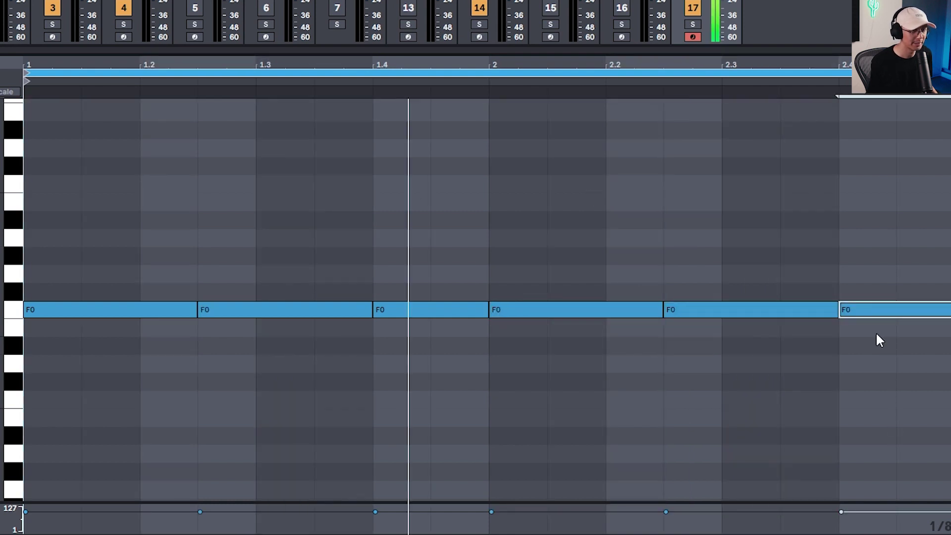
drag(878, 310, 868, 186)
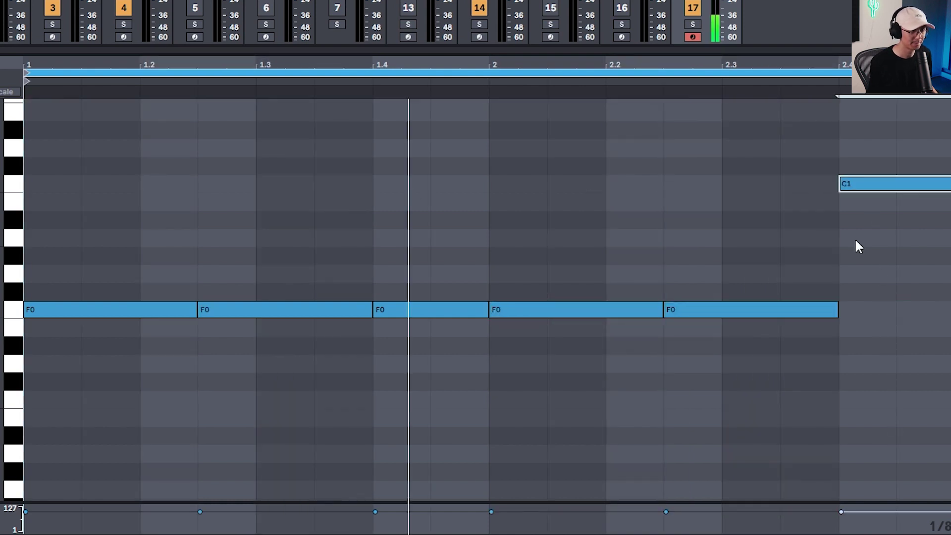
click(592, 210)
scroll(592, 210, up, 2)
key(space)
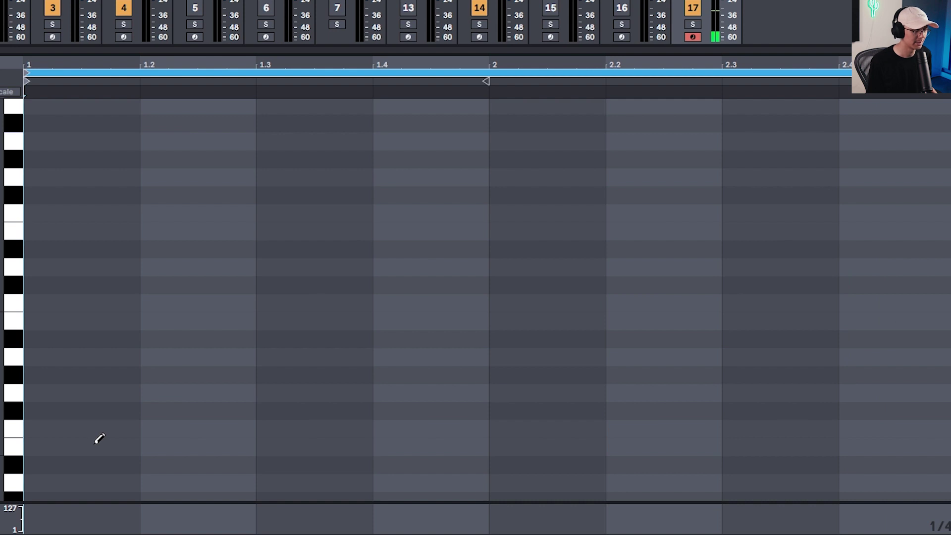
- Draw four E0 notes in bar 1 and a held D#1 from bar 2, then play
drag(90, 444, 405, 445)
key(b)
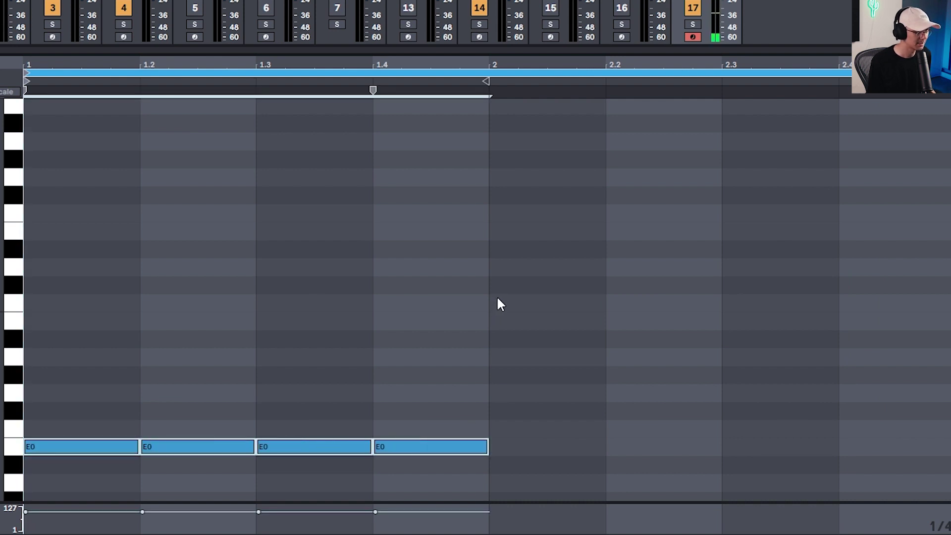
double_click(515, 250)
drag(605, 249, 940, 272)
key(space)
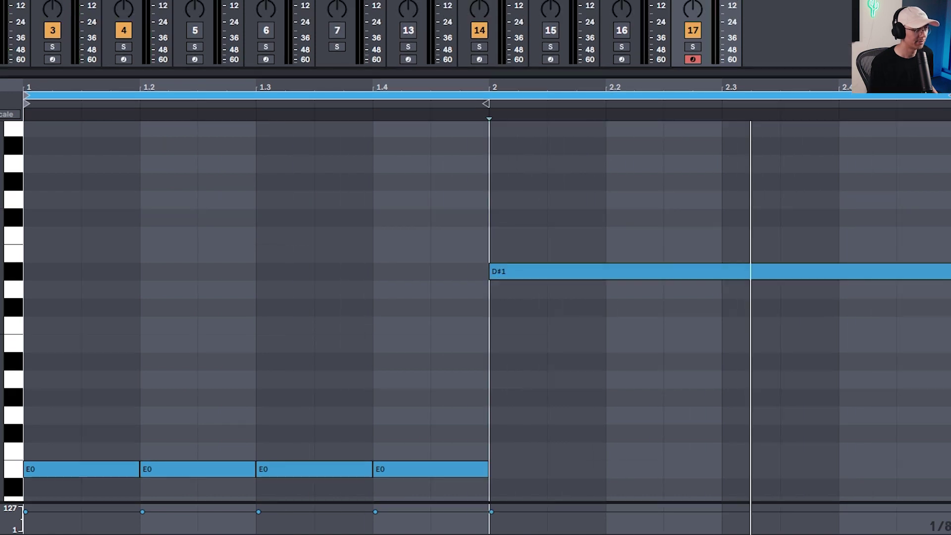
- Duplicate the notes into bars 3–4, add a G0 from bar 4.3 to the clip end, and play
key(ctrl+d)
key(minus)
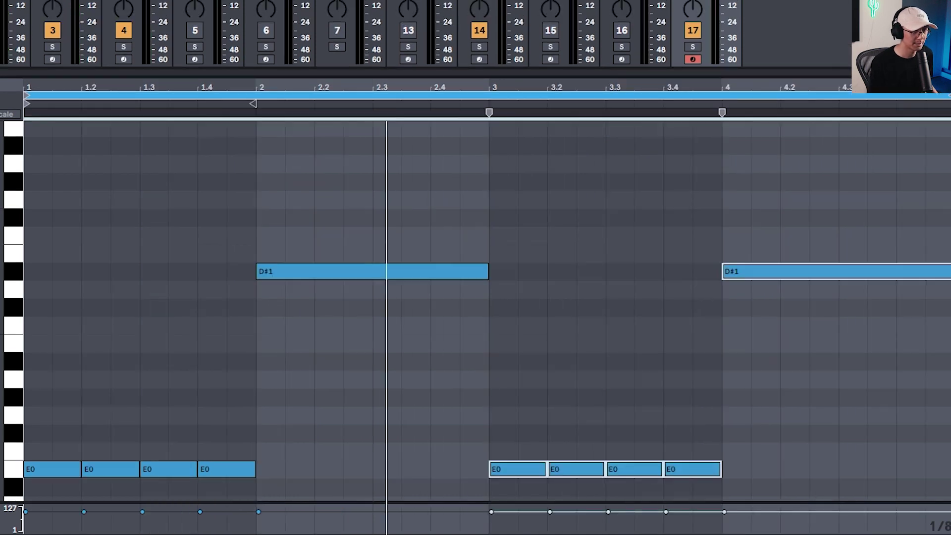
double_click(876, 416)
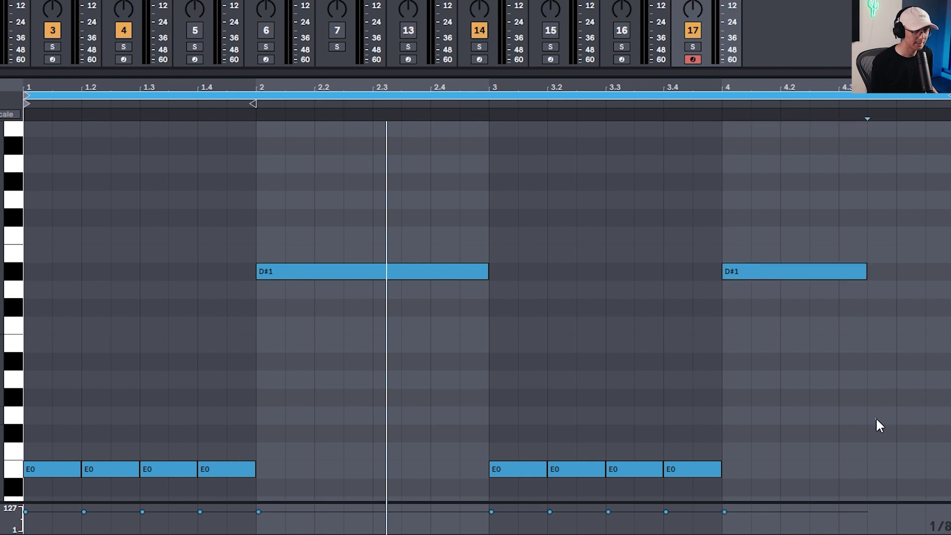
drag(895, 416, 948, 419)
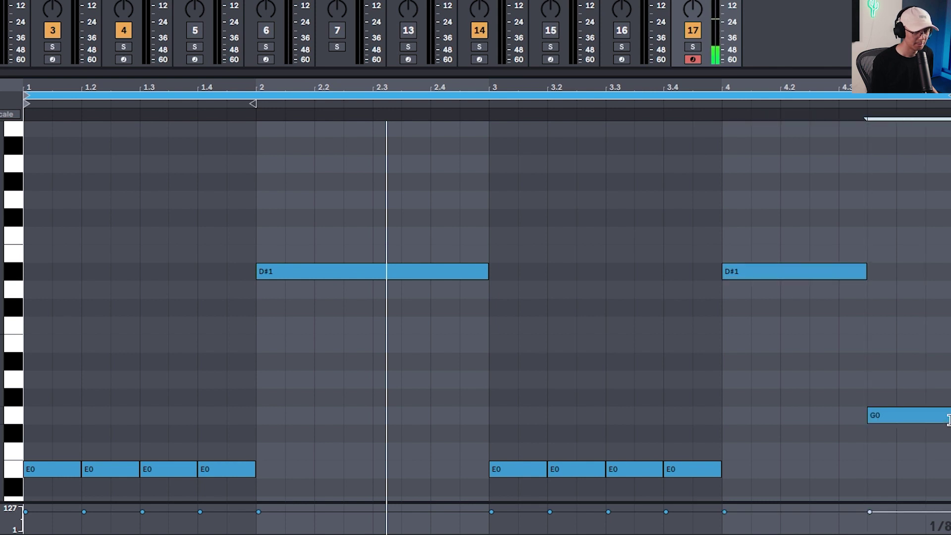
click(895, 319)
key(space)
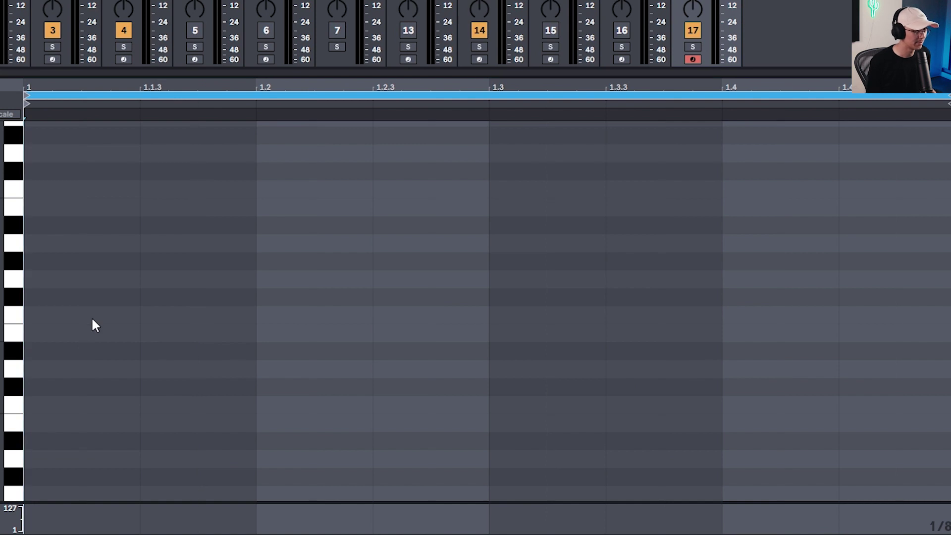
- Draw an E0, three G0s on beats 2–4, and a long held F#0 from bar 2
scroll(93, 322, down, 2)
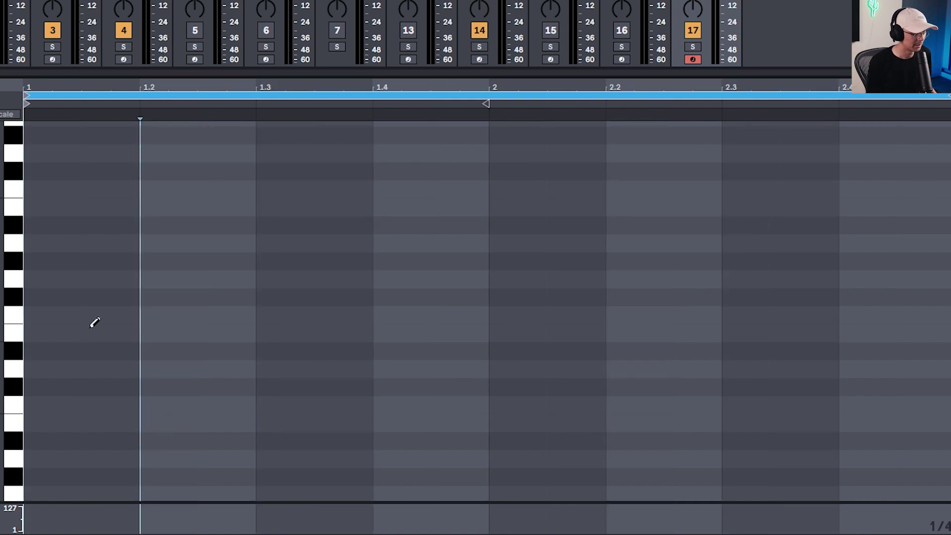
click(92, 326)
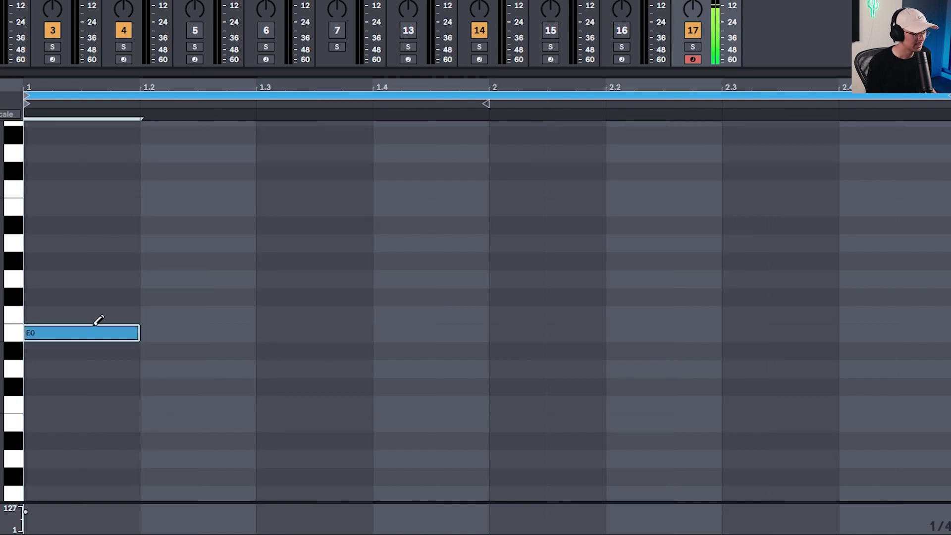
click(189, 278)
click(301, 277)
click(396, 278)
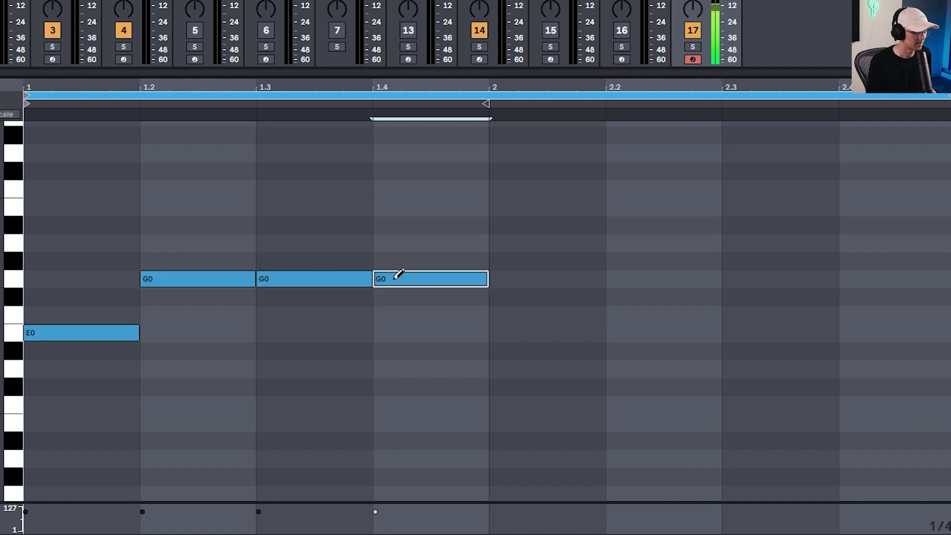
drag(510, 296, 949, 296)
key(space)
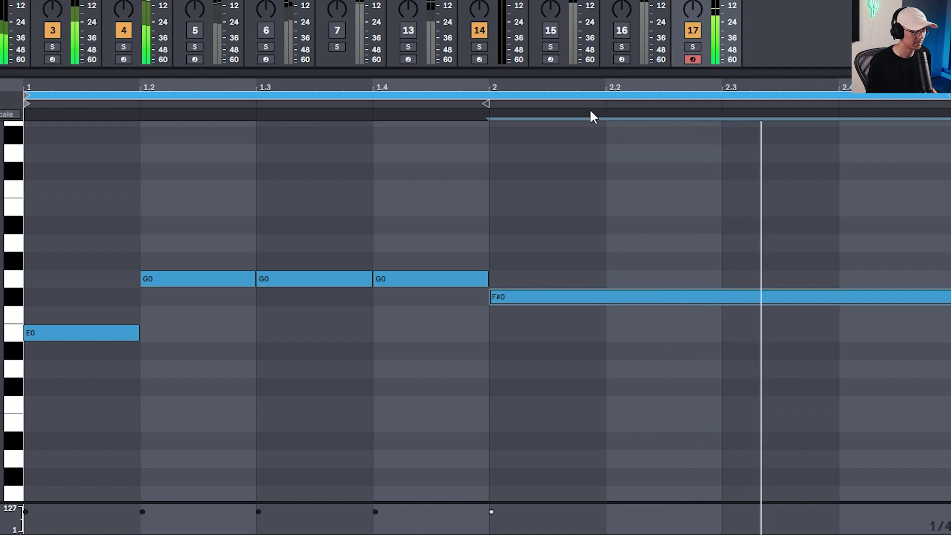
- Cut the F#0 short at bar 4.3, add a closing B0 there, and audition the bassline
key(b)
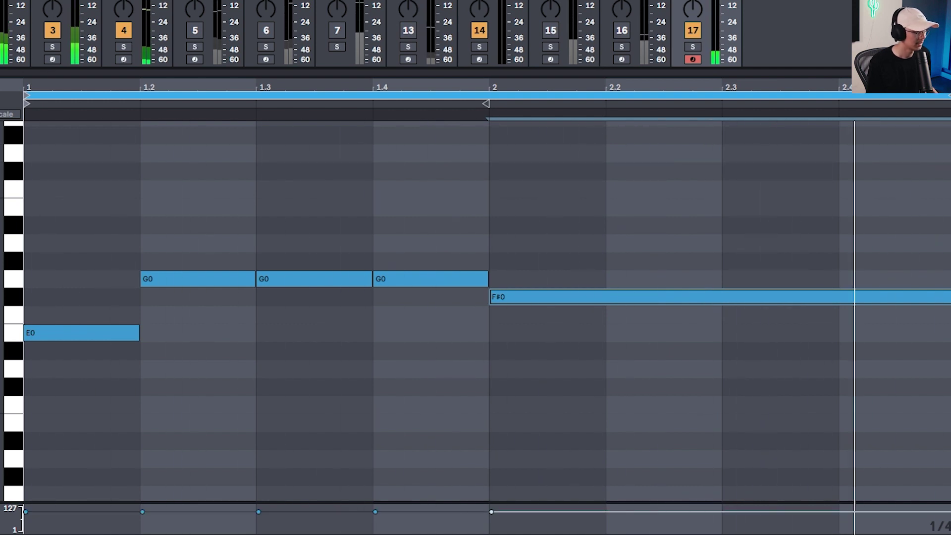
key(minus)
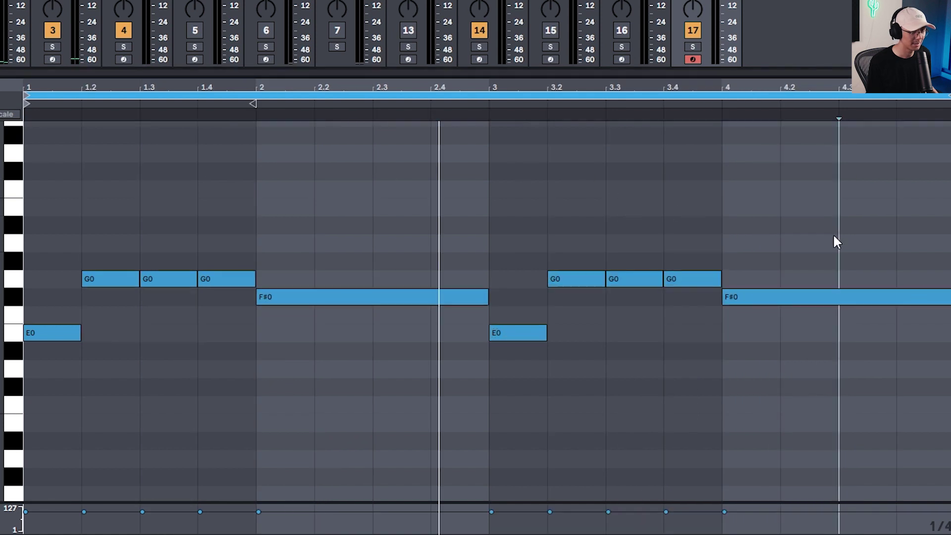
click(917, 291)
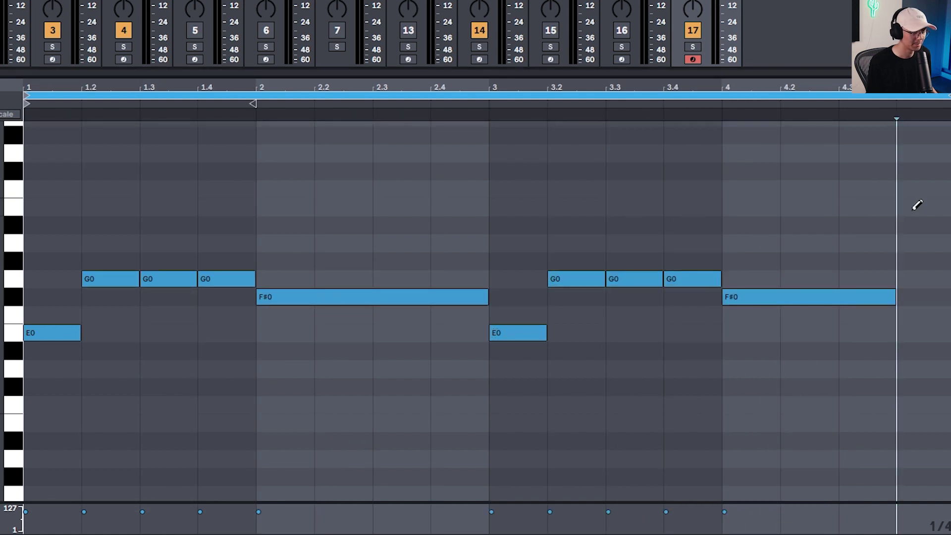
click(915, 206)
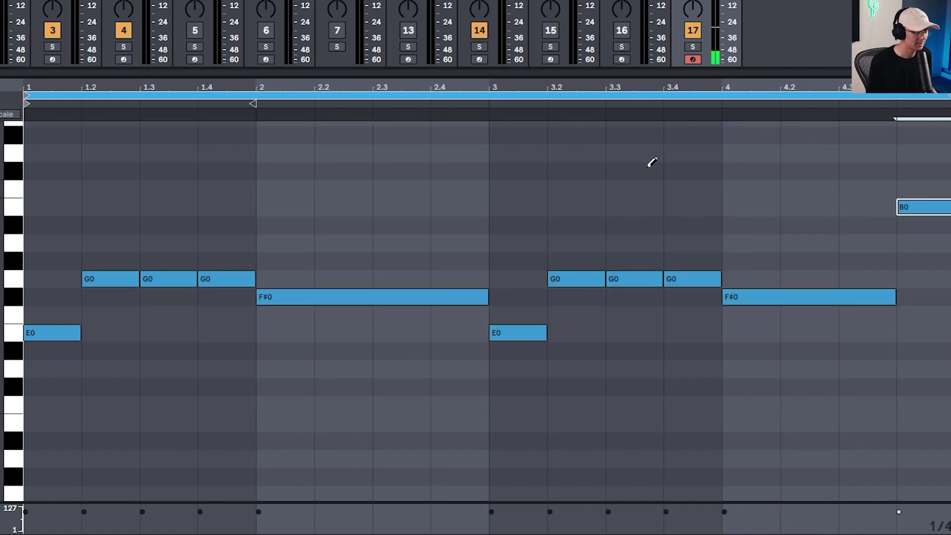
key(space)
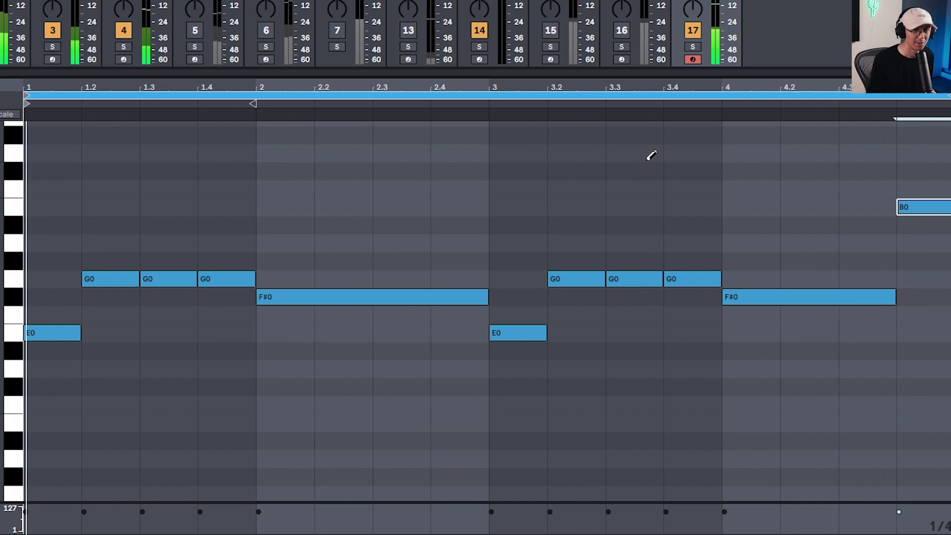
key(space)
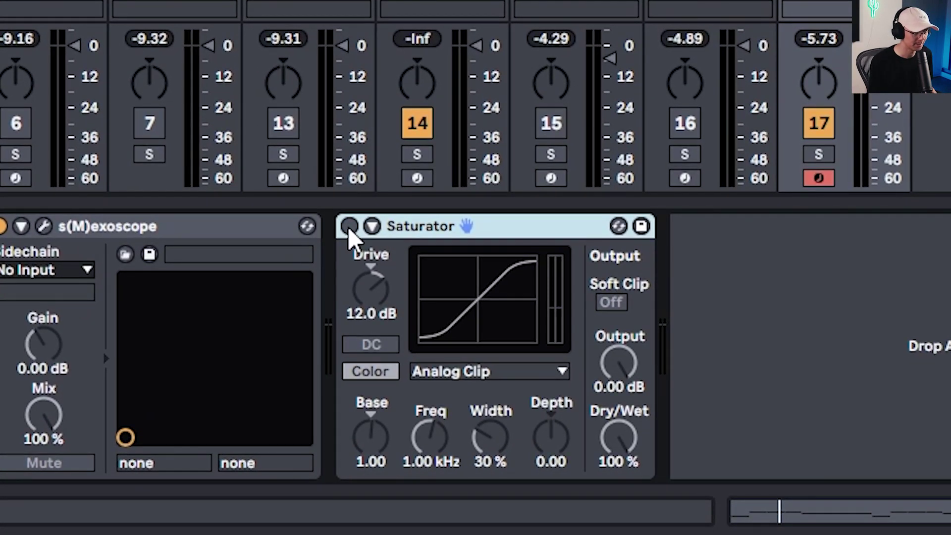
- Turn on the Saturator with 12 dB drive and its Base set to 2.00
click(349, 227)
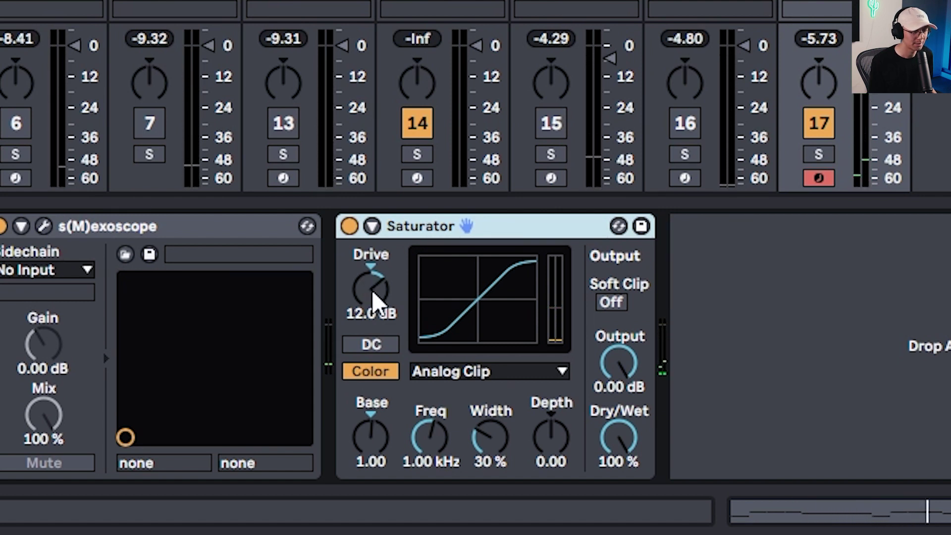
mouse_move(370, 287)
mouse_down()
mouse_move(370, 272)
mouse_move(370, 288)
mouse_up()
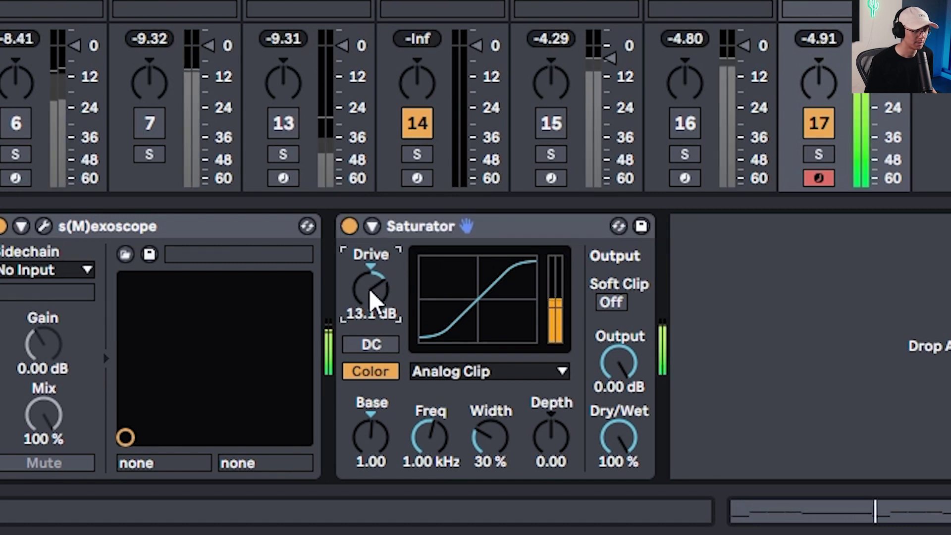
text(12)
key(Return)
click(377, 407)
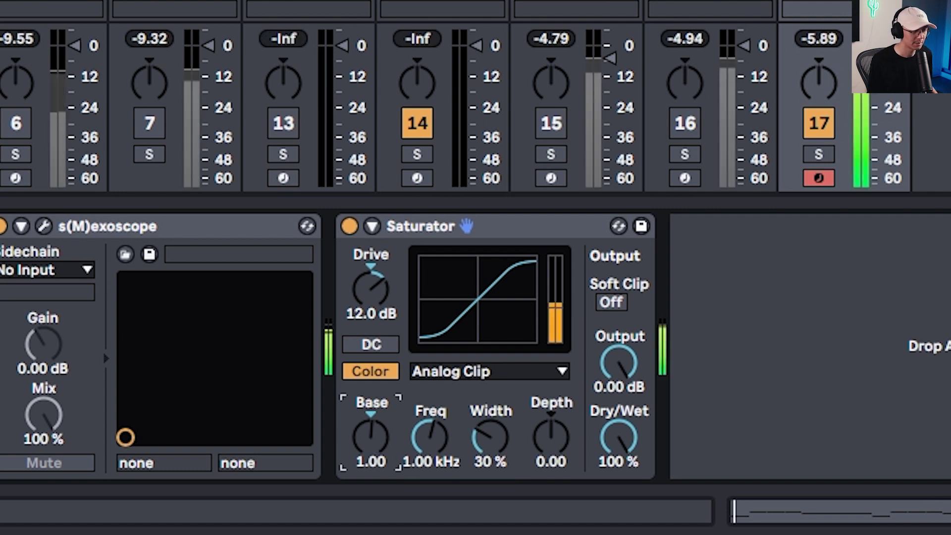
mouse_move(377, 406)
mouse_down()
mouse_move(377, 382)
mouse_move(377, 398)
mouse_up()
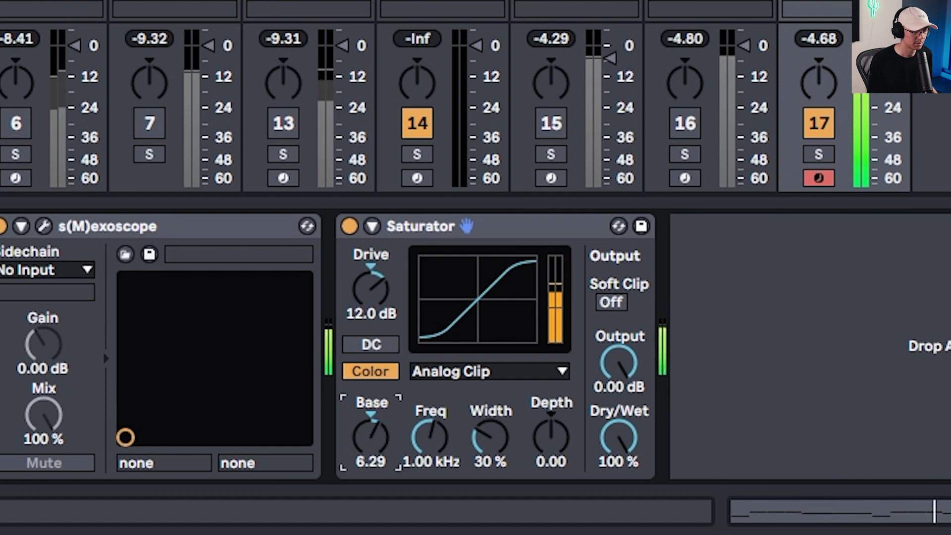
drag(372, 467, 369, 441)
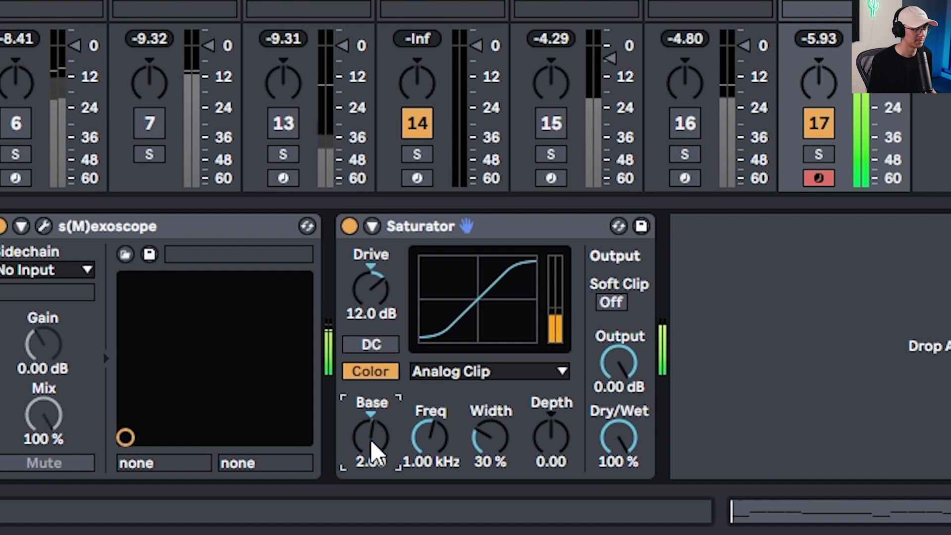
key(space)
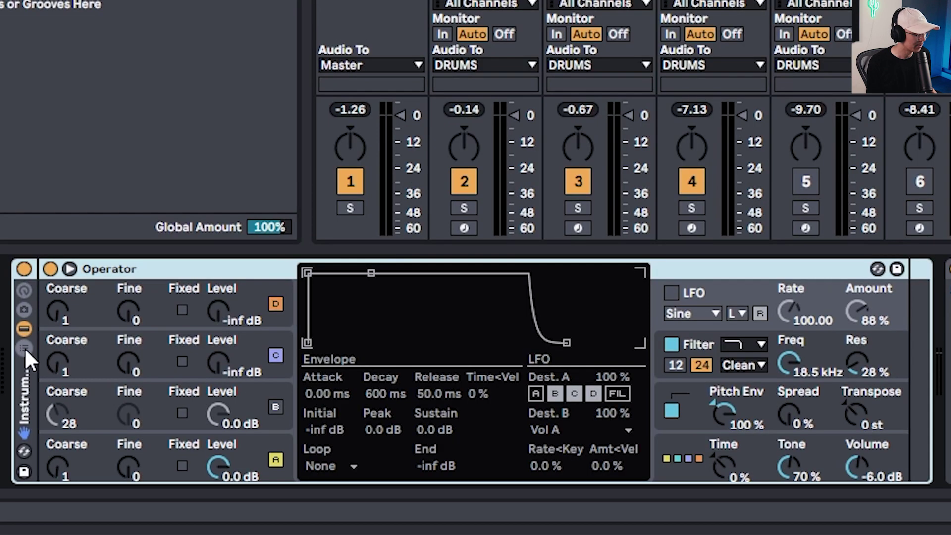
- Show the rack's chain list, select the Operator chain and toggle Saturator to compare
click(24, 352)
click(84, 324)
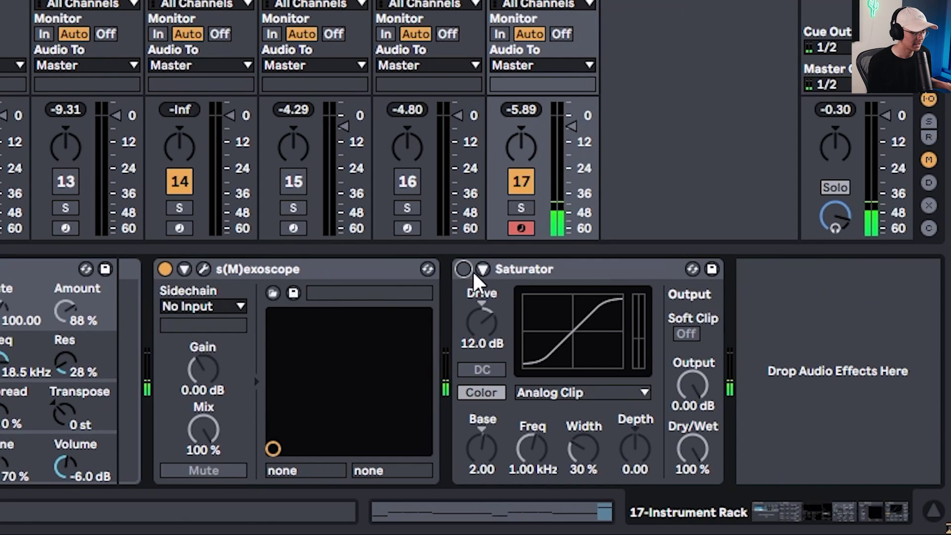
click(463, 268)
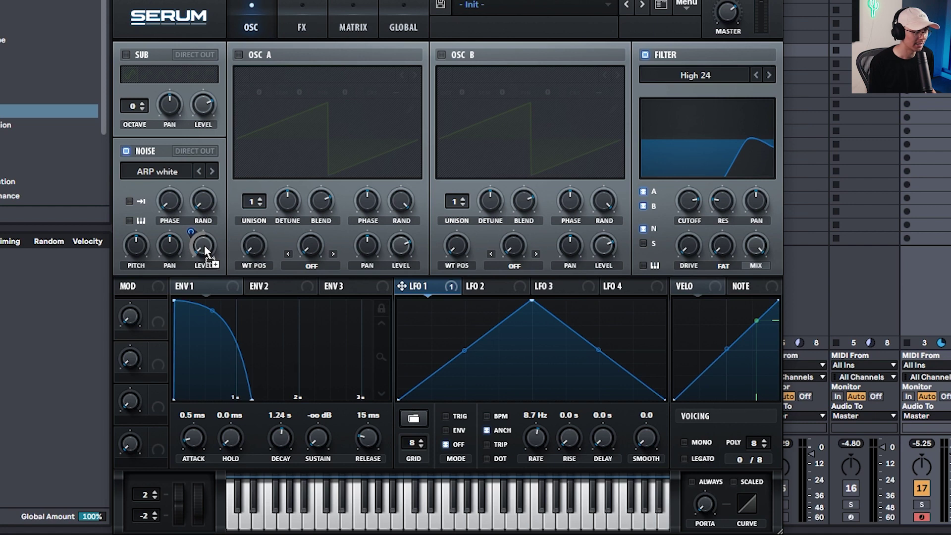
- Activate all LFO 1 destinations in Serum and push the LFO 1 rate up
right_click(444, 290)
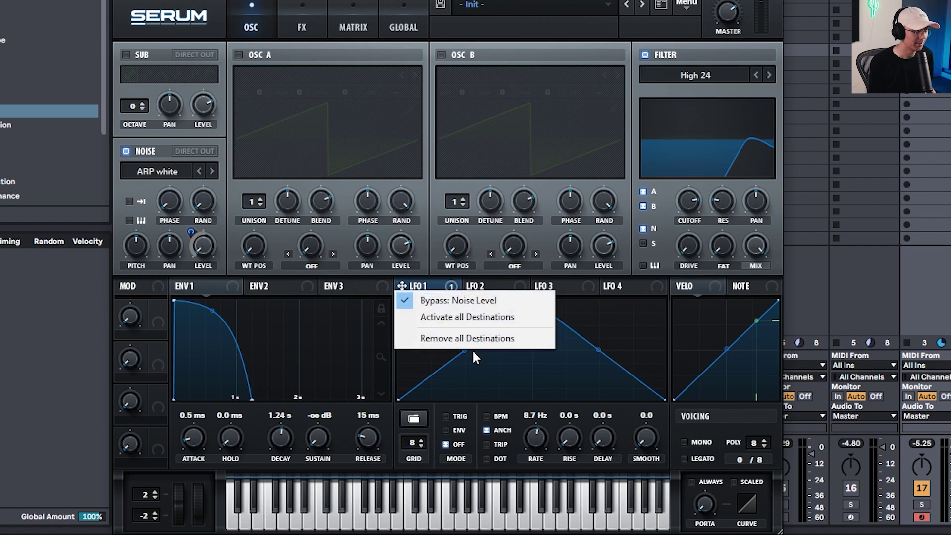
click(465, 315)
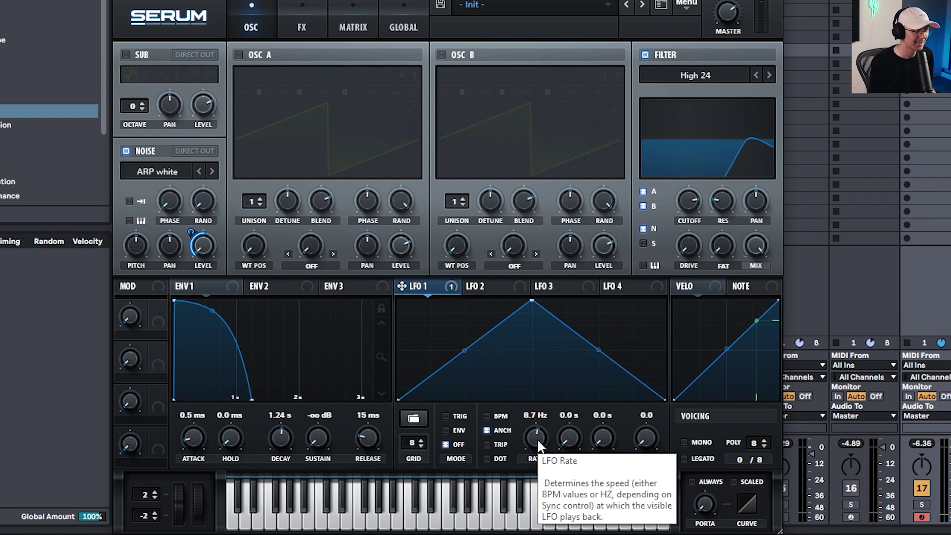
drag(537, 438, 537, 435)
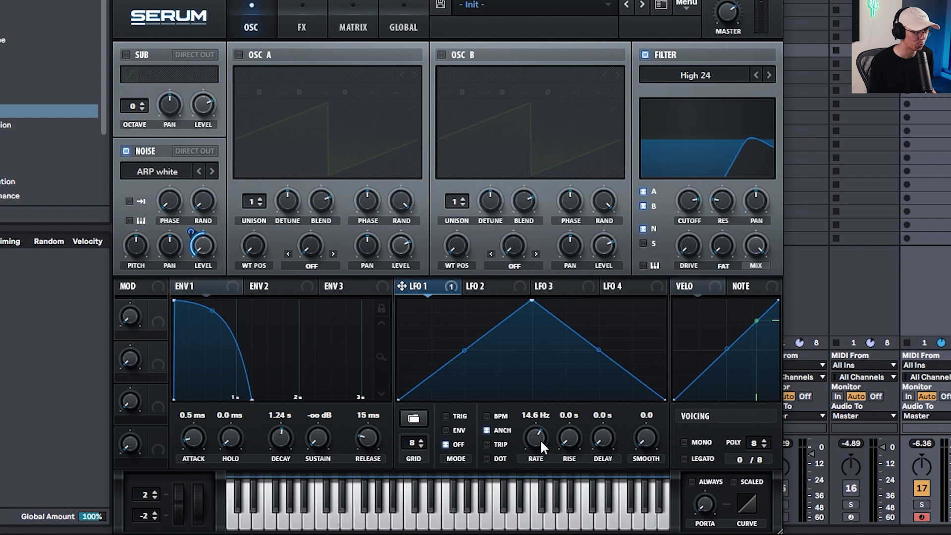
drag(540, 438, 538, 468)
- Raise Serum's noise level to about 15% and set LFO 1 rate to about 4.9 Hz
mouse_move(206, 253)
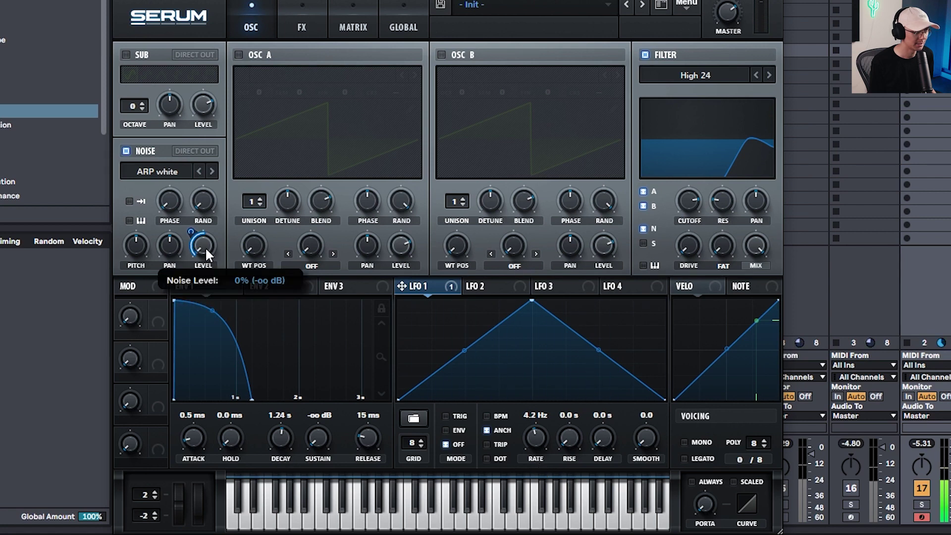
drag(205, 246, 199, 223)
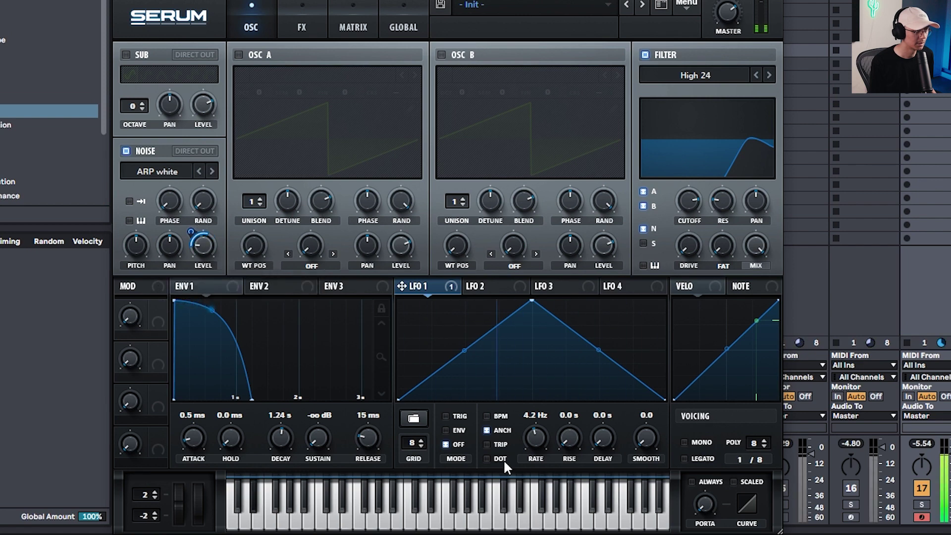
mouse_move(540, 442)
mouse_down()
mouse_move(538, 409)
mouse_move(539, 438)
mouse_up()
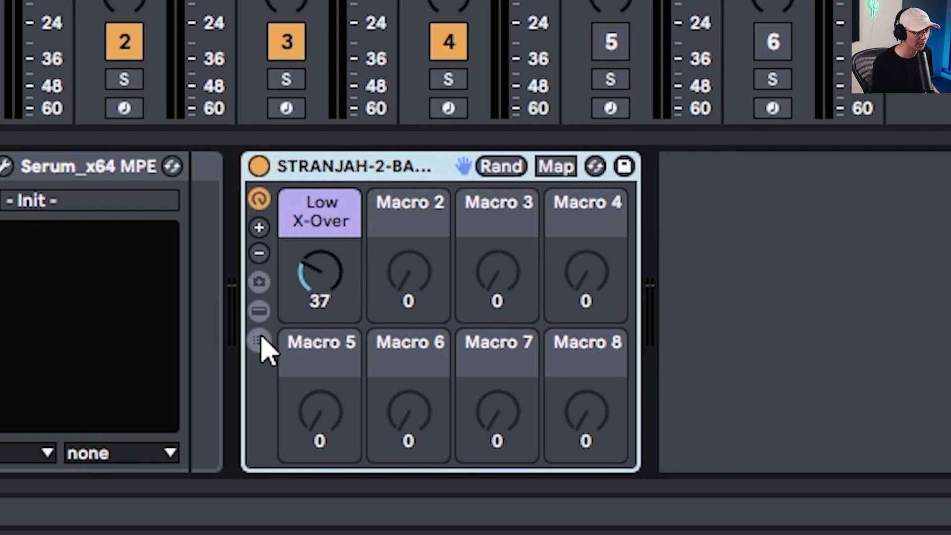
- Show the High and Low chains with their devices, then enable and unfold the 12.0 dB Saturator
click(261, 337)
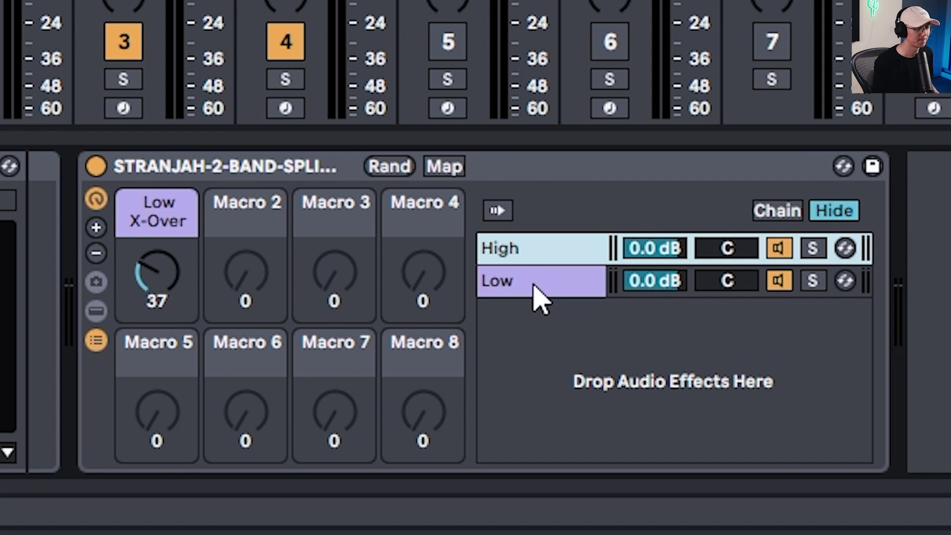
click(96, 311)
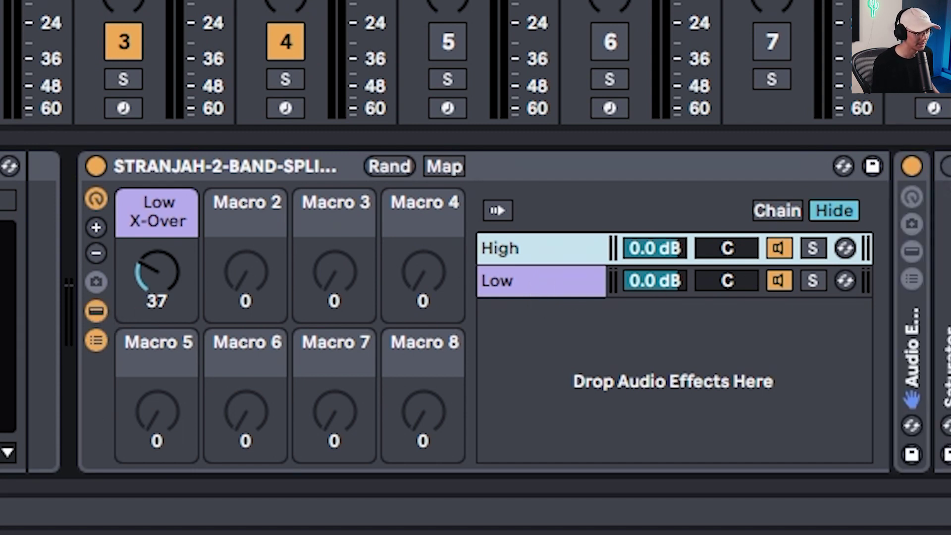
click(548, 290)
click(715, 260)
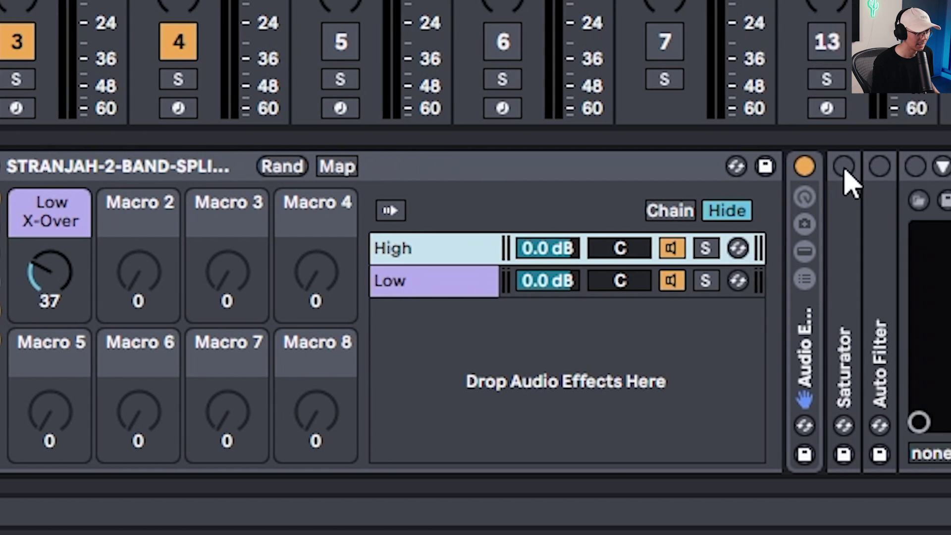
click(843, 167)
double_click(851, 212)
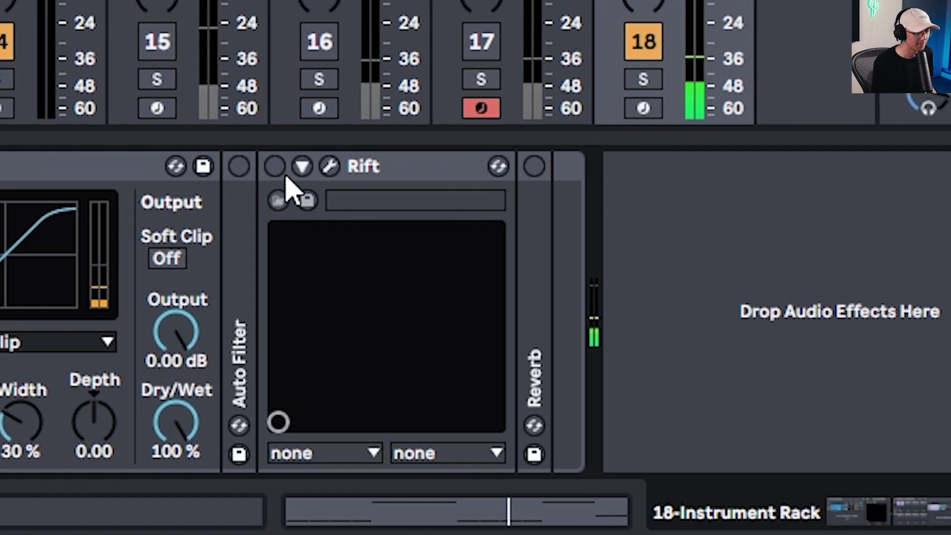
- Enable and expand the Reverb, then play and bring the Auto Filter band-pass to 614 Hz
click(533, 167)
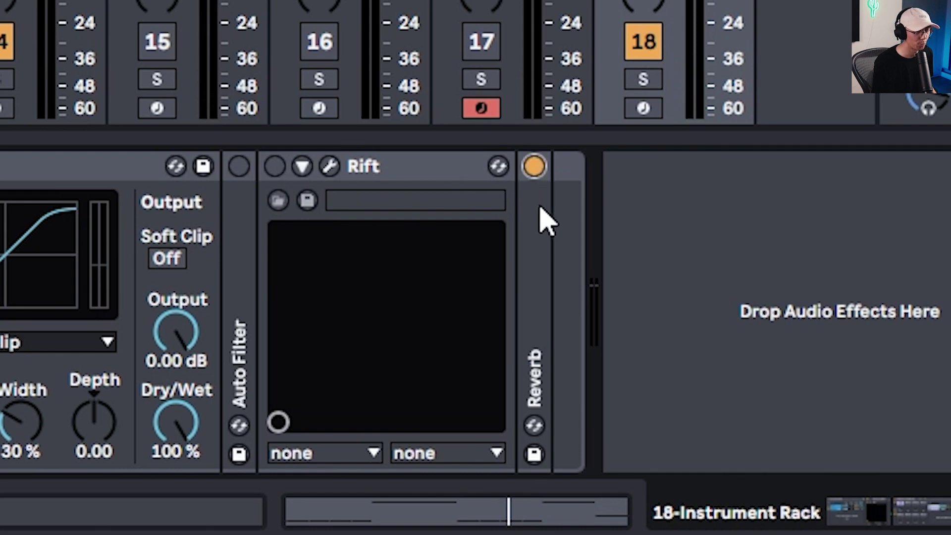
double_click(544, 223)
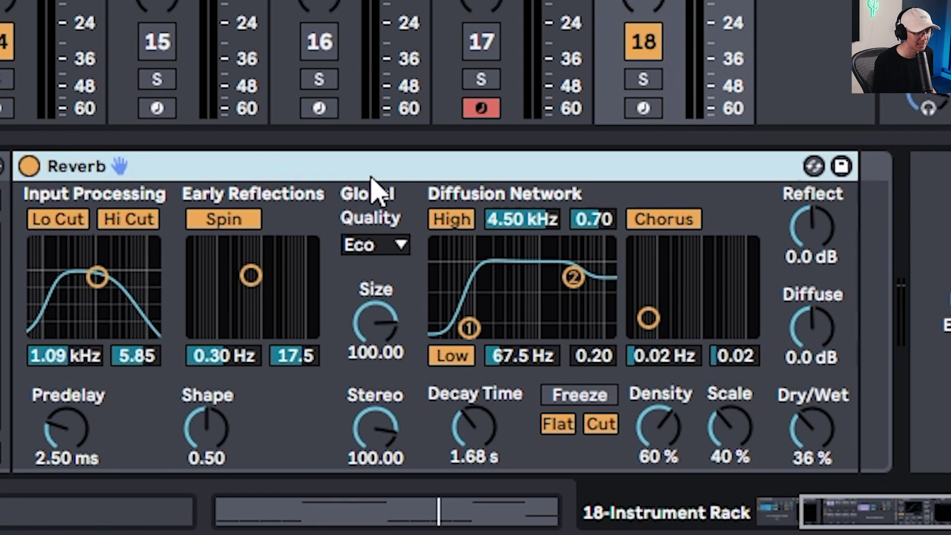
key(space)
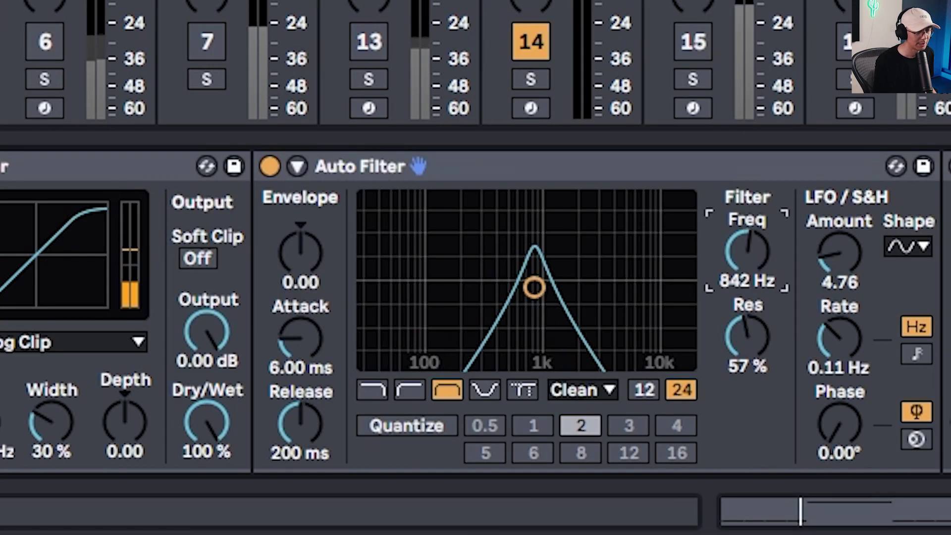
drag(760, 261, 760, 258)
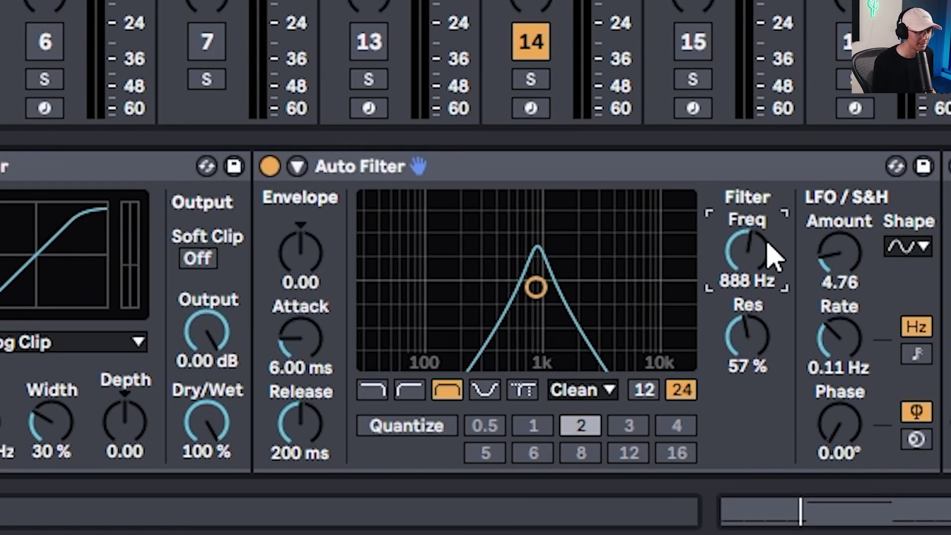
mouse_move(762, 250)
mouse_down()
mouse_move(762, 283)
mouse_move(775, 212)
mouse_move(775, 270)
mouse_move(775, 248)
mouse_up()
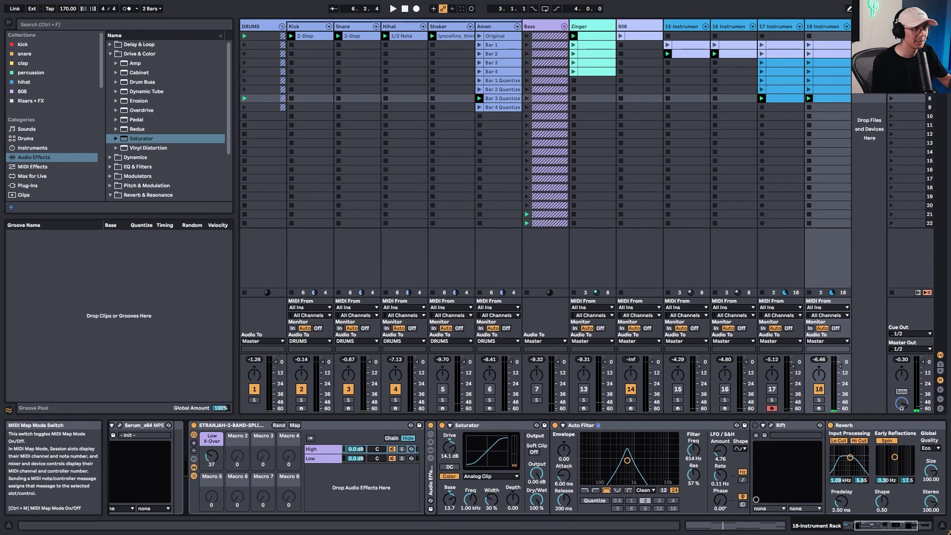
- Map a MIDI controller to the Auto Filter frequency, then play to test it
key(ctrl+m)
click(696, 450)
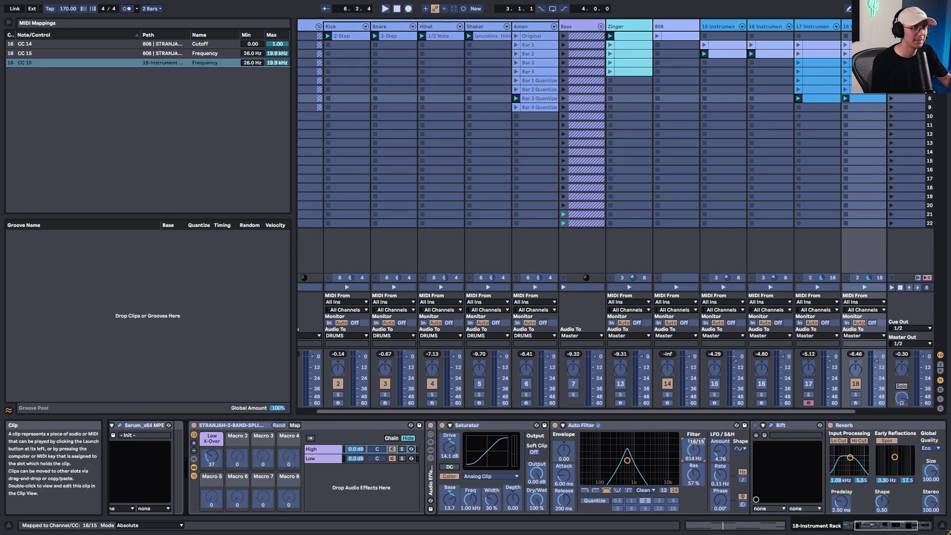
key(ctrl+m)
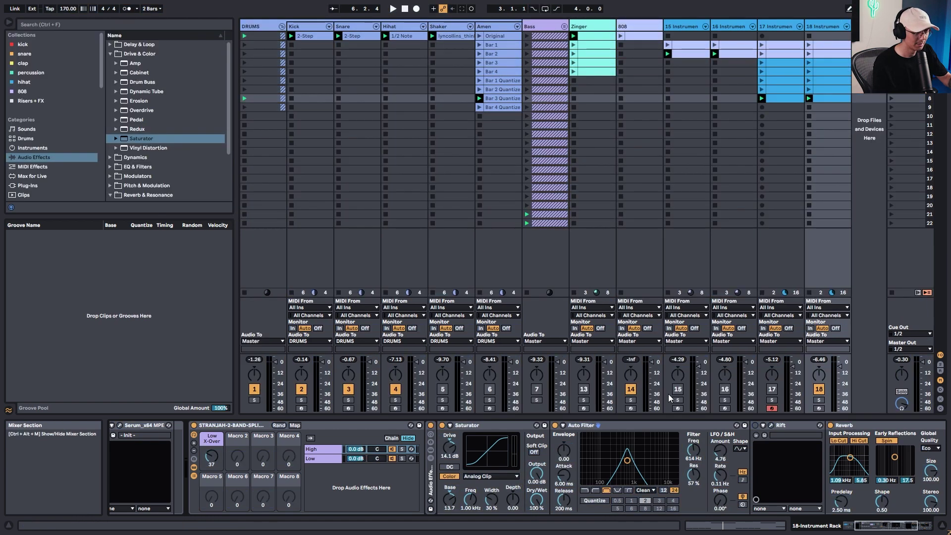
key(space)
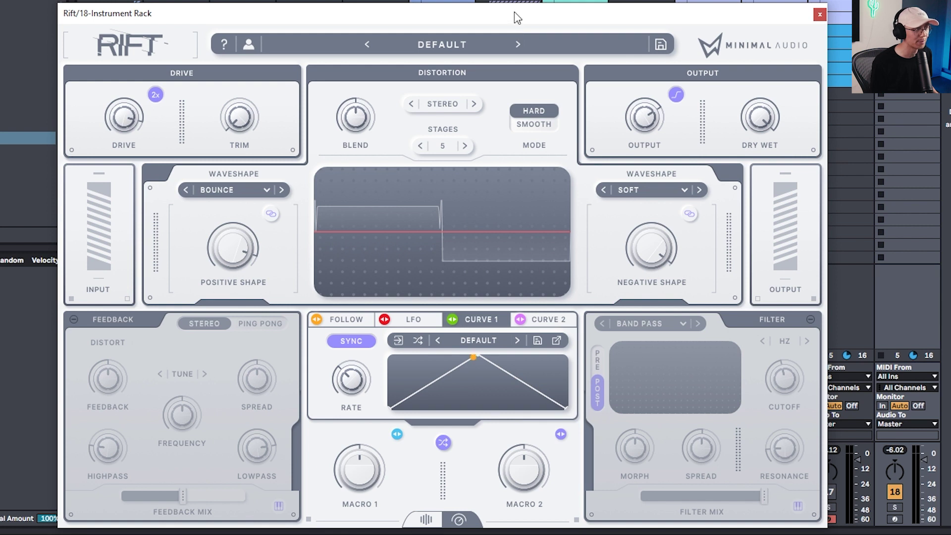
- Turn on Rift's band-pass filter, lower its cutoff, then reset the cutoff to default
drag(517, 17, 518, 22)
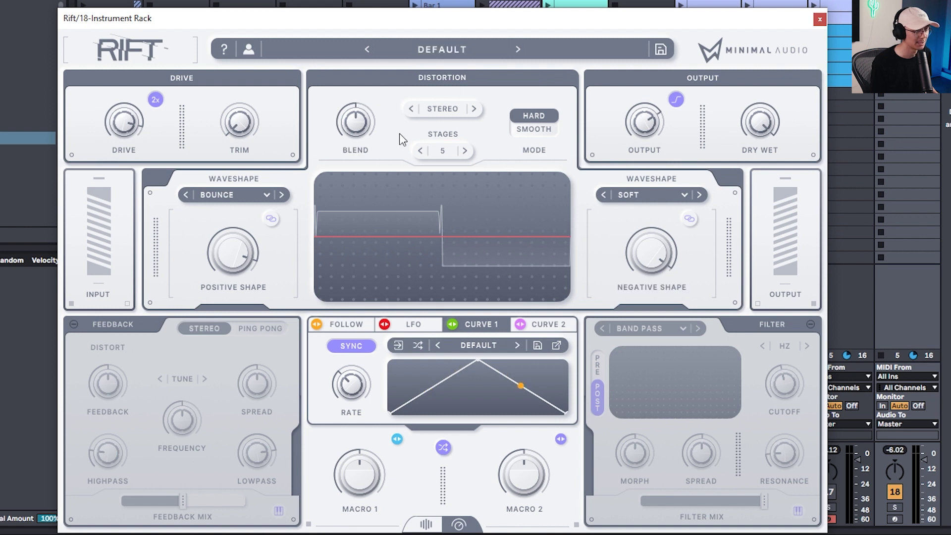
click(810, 324)
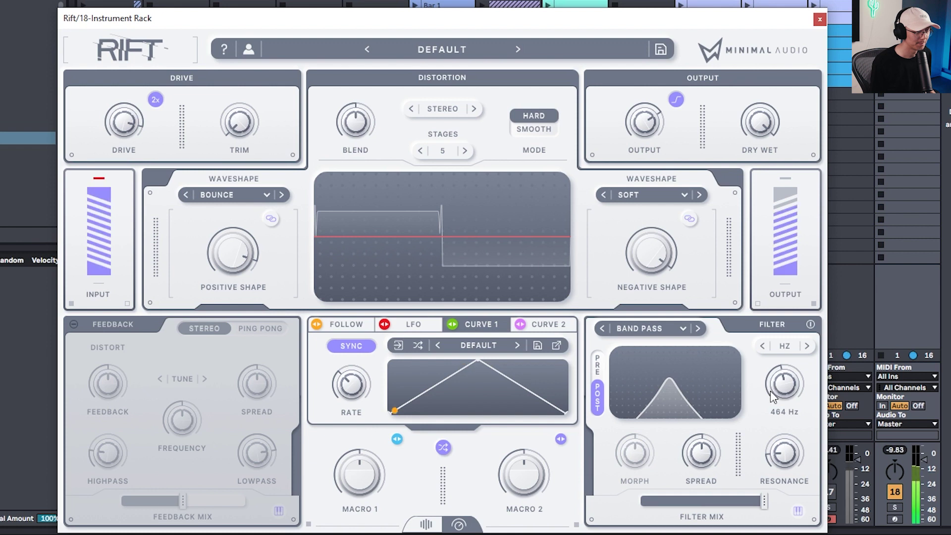
drag(772, 396, 792, 364)
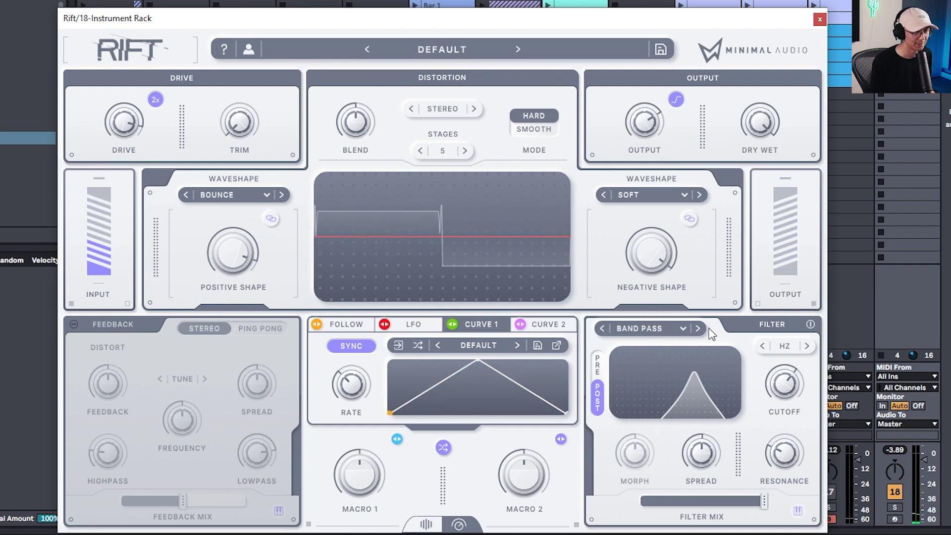
double_click(792, 384)
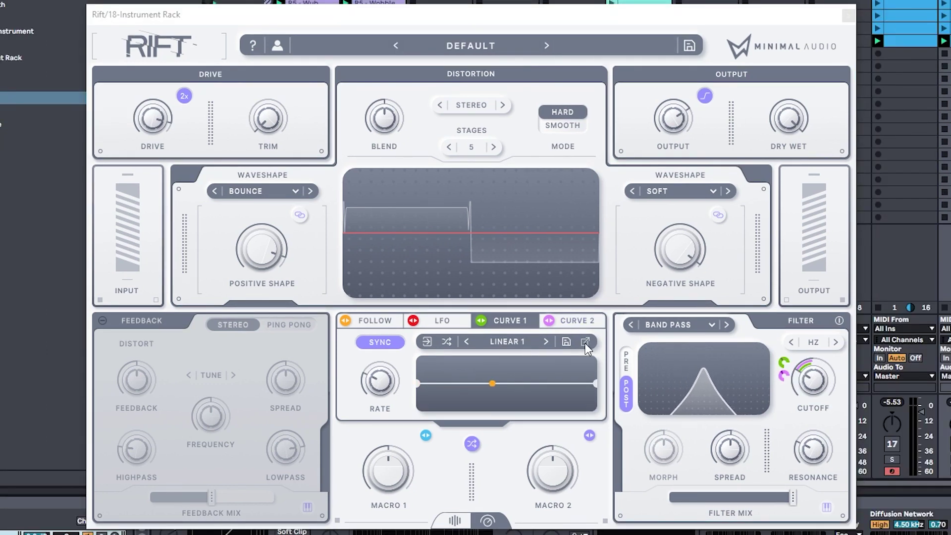
- In the large Curve 1 editor, stamp three decaying step shapes into the curve
click(584, 341)
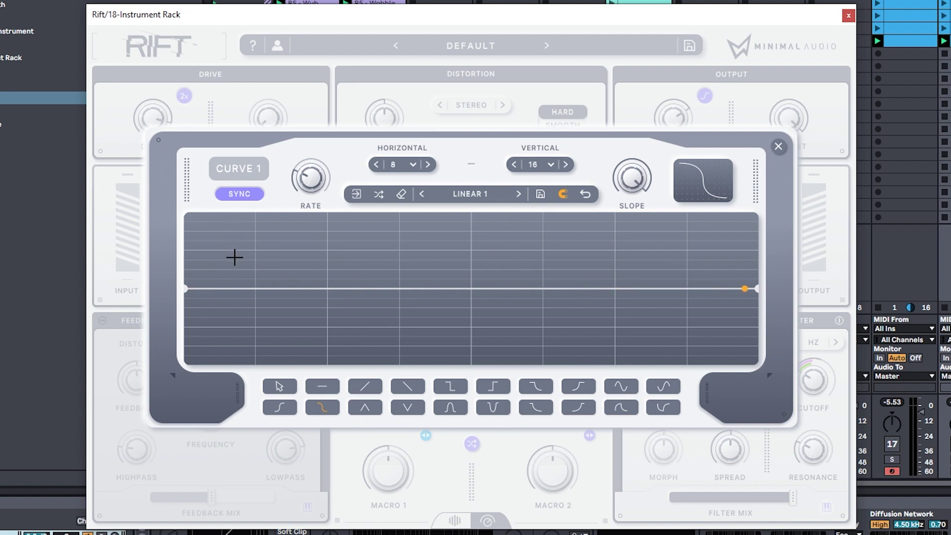
key(ctrl+z)
click(307, 269)
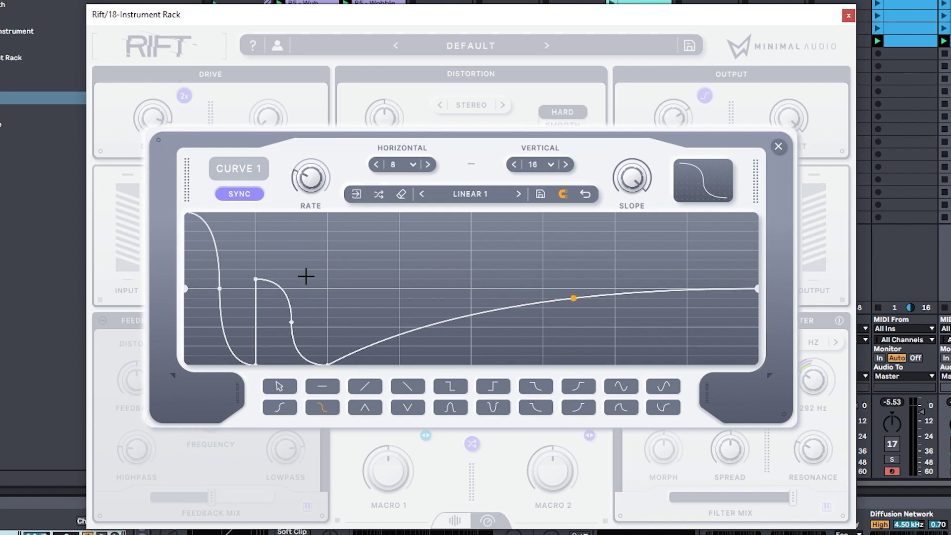
click(350, 308)
click(417, 346)
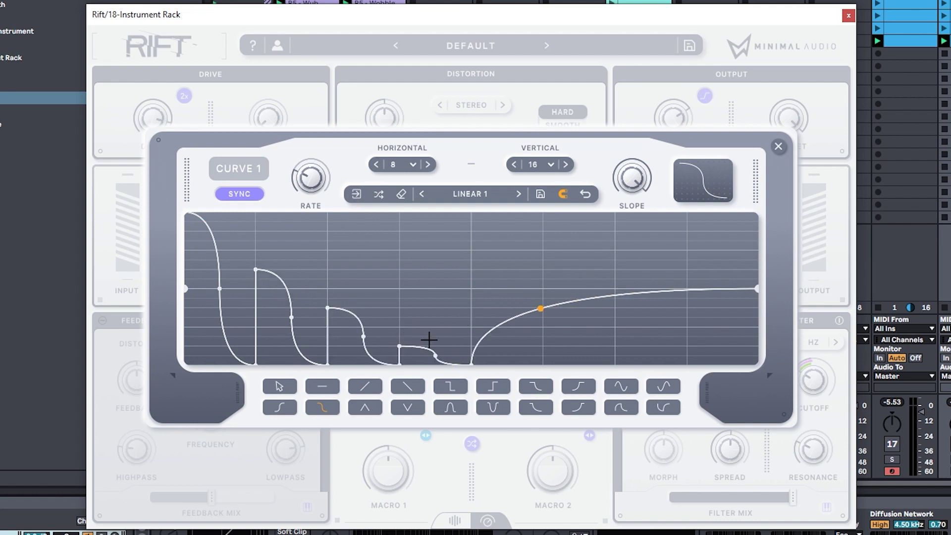
- Set the grid to Triplet 12 and paint sine bumps of rising height across the curve
click(620, 385)
click(412, 166)
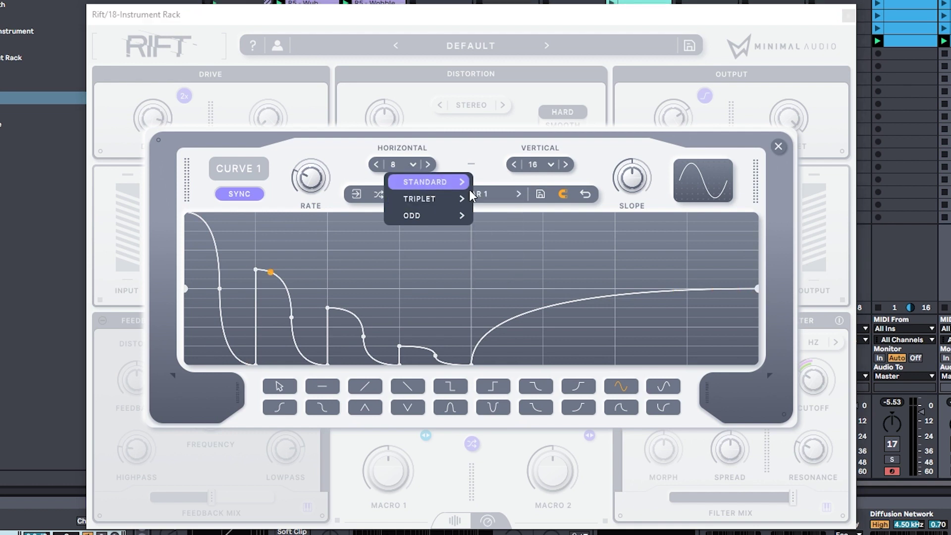
mouse_move(455, 209)
click(493, 233)
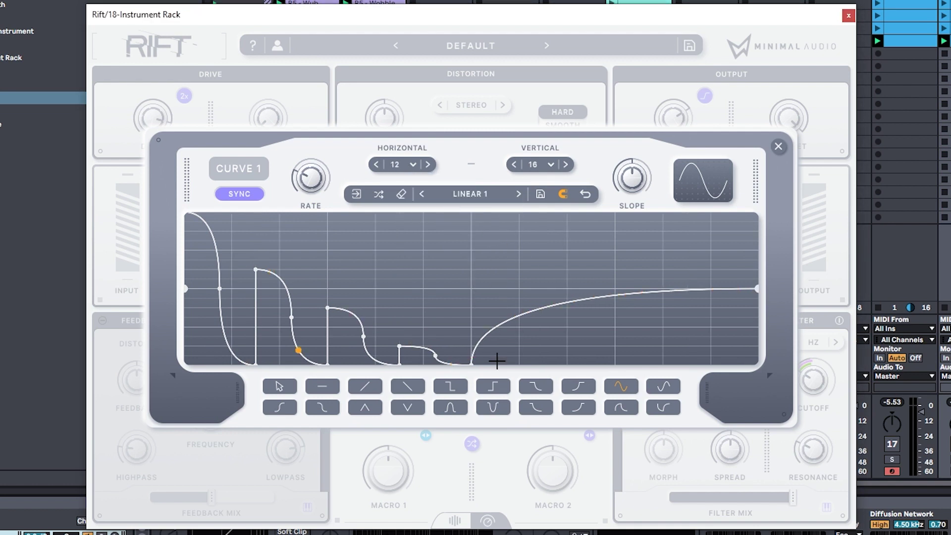
click(494, 360)
mouse_move(539, 340)
mouse_down()
mouse_move(644, 295)
mouse_move(758, 214)
mouse_up()
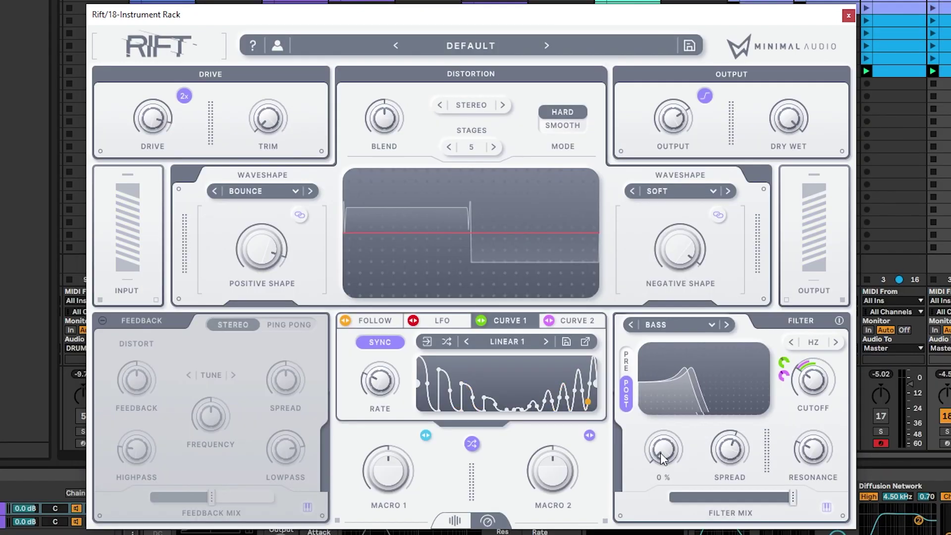
- Set Rift's Bass filter morph amount to 8%
mouse_move(663, 458)
mouse_down()
mouse_move(652, 353)
mouse_move(644, 396)
mouse_move(642, 344)
mouse_move(674, 450)
mouse_up()
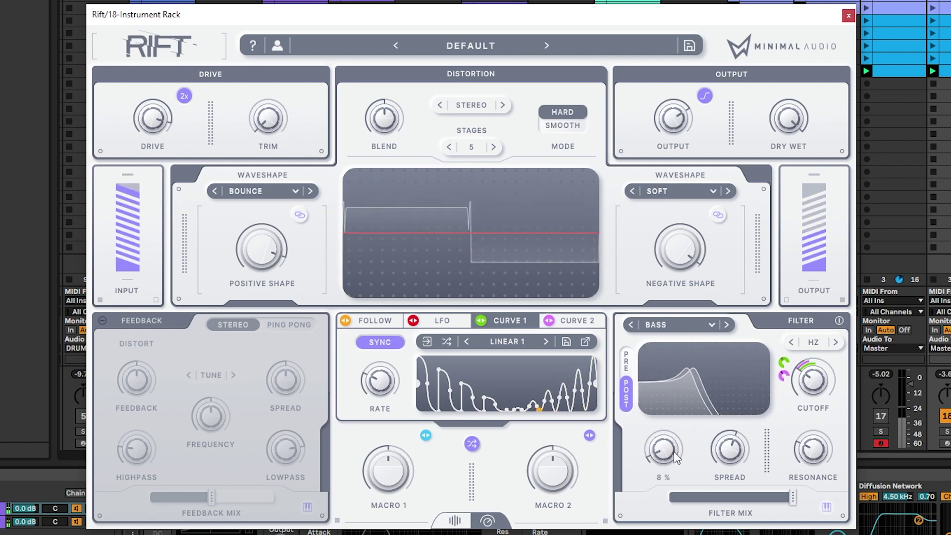